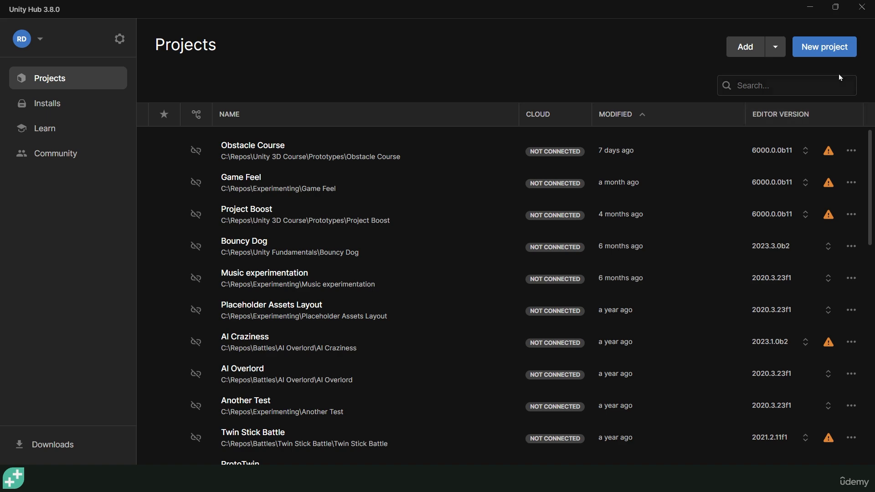
Step: Start a new project with editor version 6000.0.10f1 and choose the Universal 3D template
{"action": "left_click", "coordinate": [827, 48]}
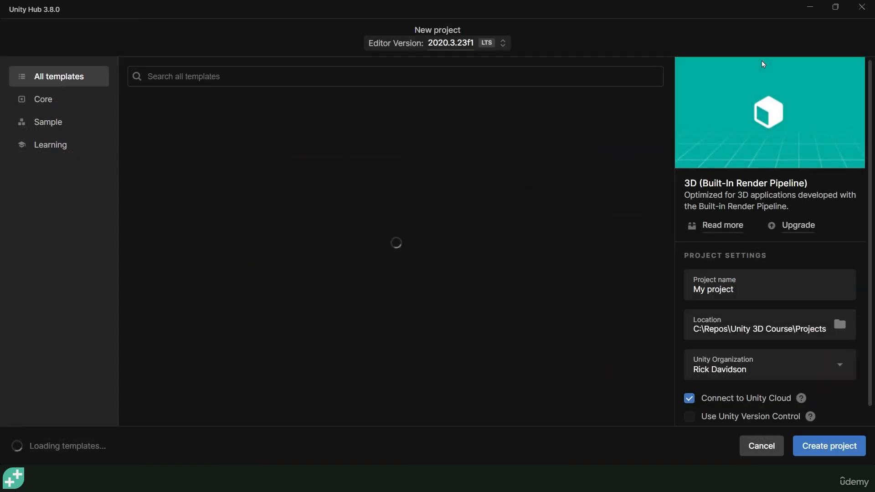
{"action": "left_click", "coordinate": [440, 46]}
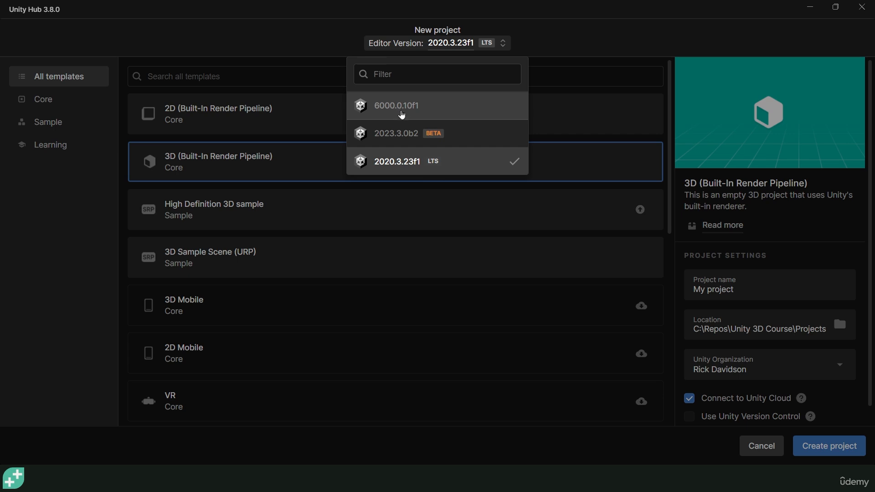
{"action": "left_click", "coordinate": [386, 107]}
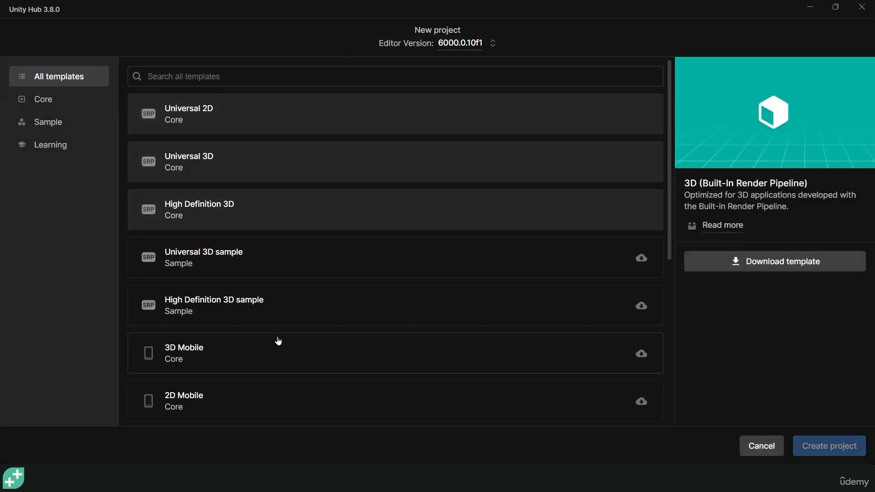
{"action": "scroll", "coordinate": [278, 341], "scroll_direction": "down", "scroll_amount": 1}
{"action": "scroll", "coordinate": [279, 341], "scroll_direction": "down", "scroll_amount": 6}
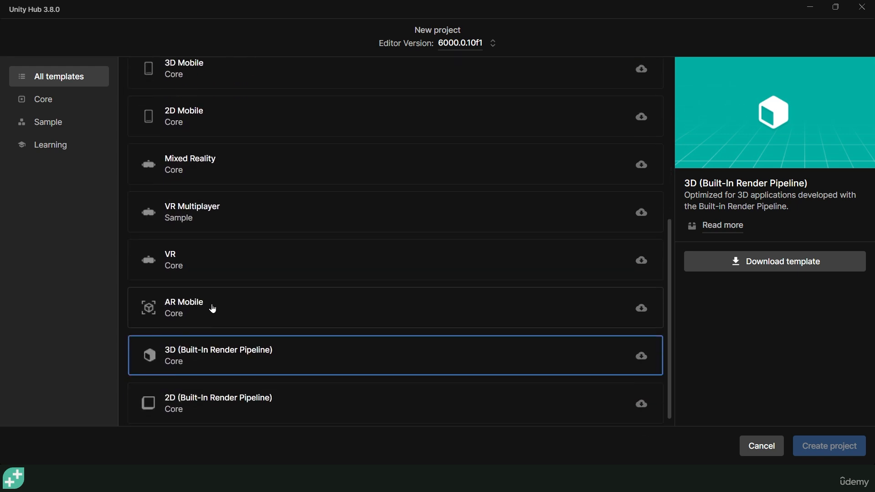
{"action": "scroll", "coordinate": [266, 325], "scroll_direction": "up", "scroll_amount": 7}
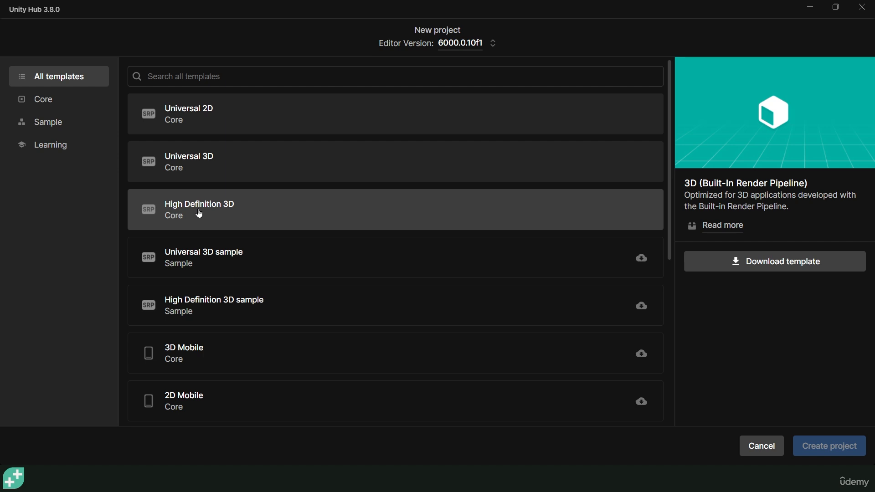
{"action": "left_click", "coordinate": [205, 164]}
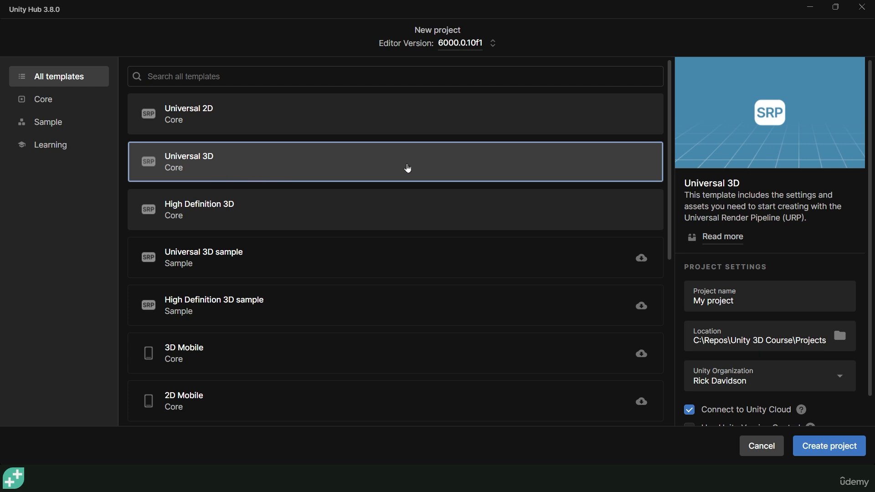
Step: Name the project My Zany Vehicle and turn off its connection to Unity Cloud
{"action": "left_click", "coordinate": [750, 300]}
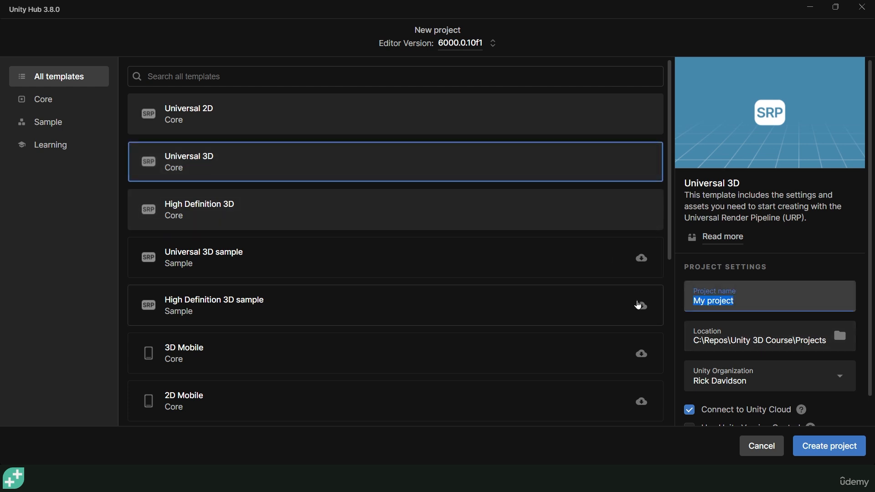
{"action": "type", "text": "My "}
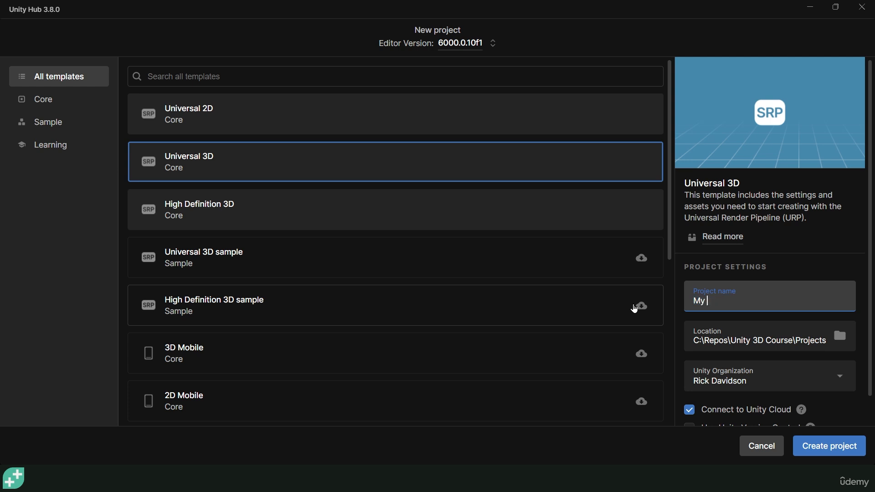
{"action": "type", "text": "Zany Vehicle"}
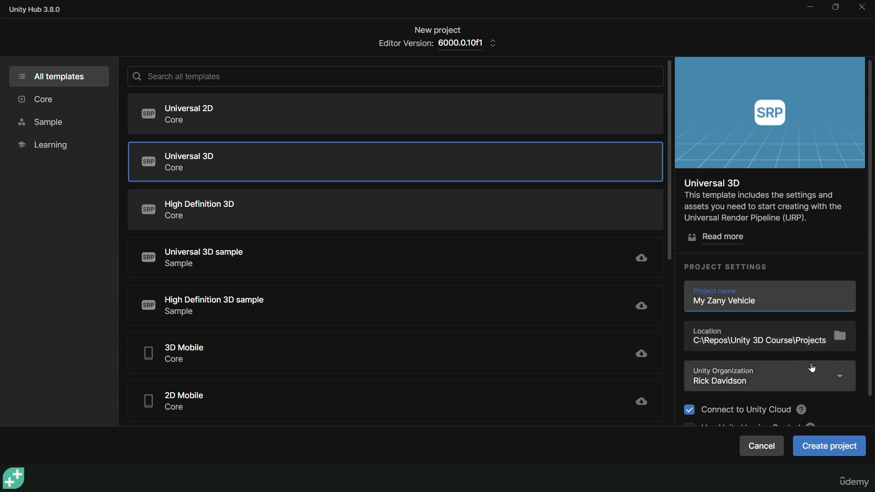
{"action": "scroll", "coordinate": [683, 327], "scroll_direction": "down", "scroll_amount": 1}
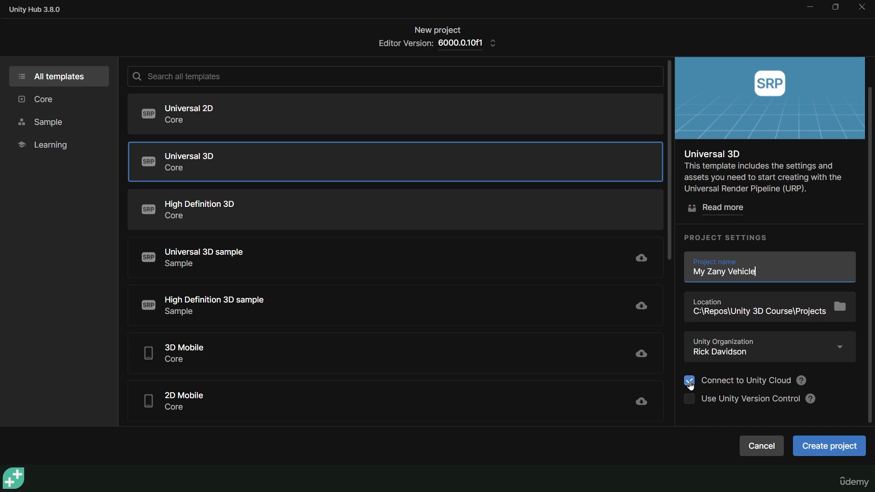
{"action": "left_click", "coordinate": [689, 382]}
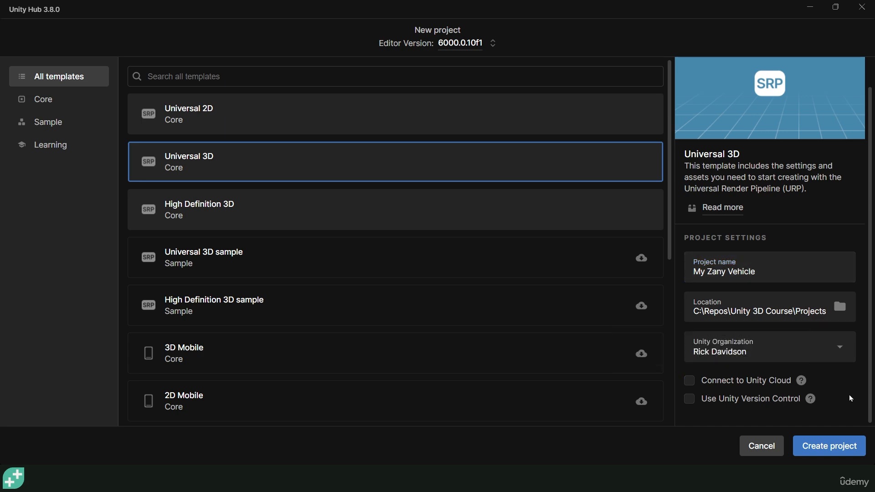
Step: Create the project and allow Unity Editor network access through Windows Firewall
{"action": "scroll", "coordinate": [850, 397], "scroll_direction": "up", "scroll_amount": 1}
{"action": "left_click", "coordinate": [836, 451]}
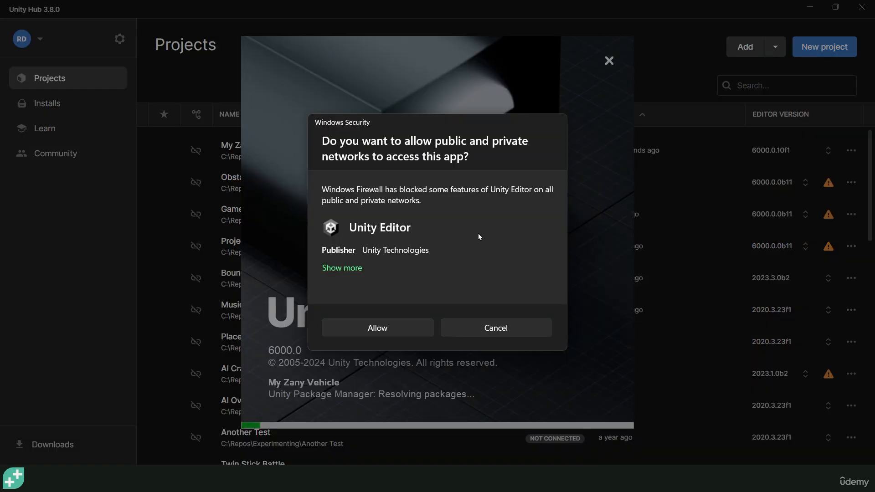
{"action": "left_click", "coordinate": [382, 328]}
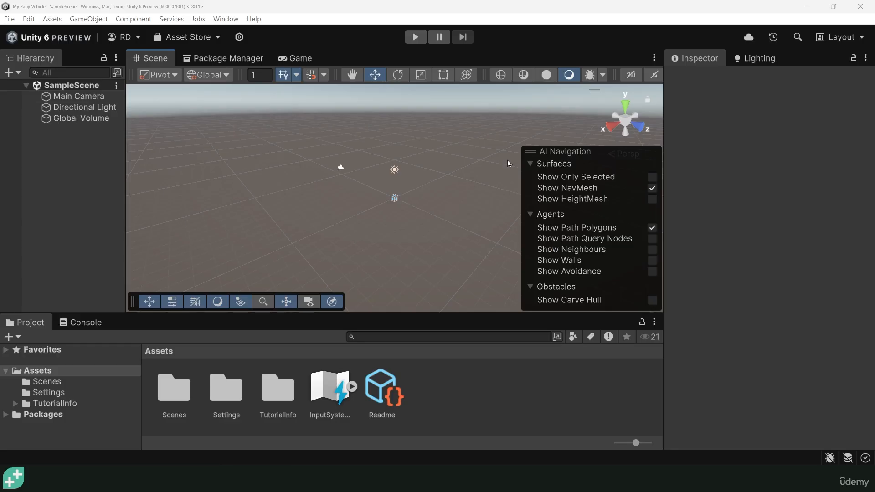
Step: Switch the editor to the Default layout and adjust the sizes of the Inspector, Project and Hierarchy windows to enlarge the Scene view
{"action": "left_click", "coordinate": [849, 40]}
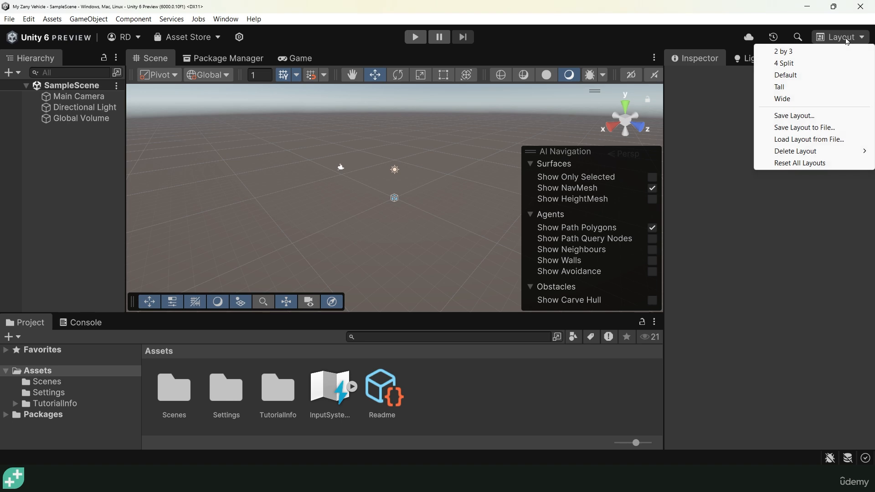
{"action": "left_click", "coordinate": [792, 79]}
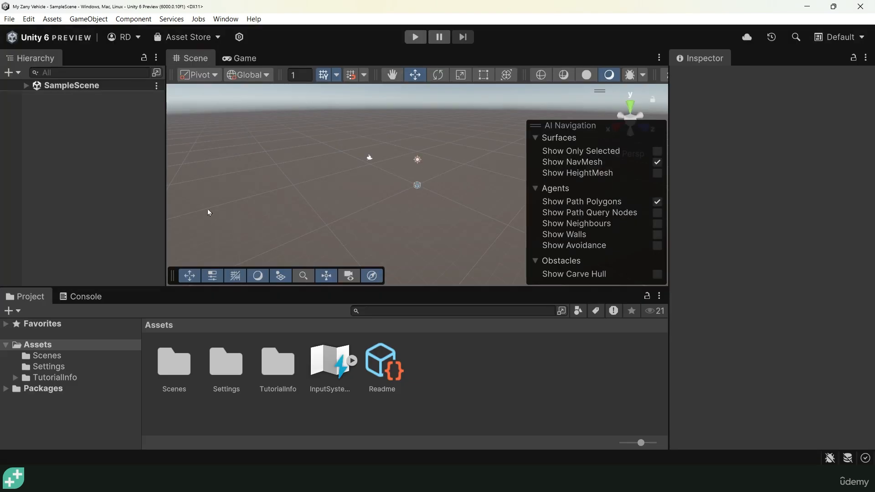
{"action": "left_click_drag", "start_coordinate": [669, 112], "coordinate": [703, 97]}
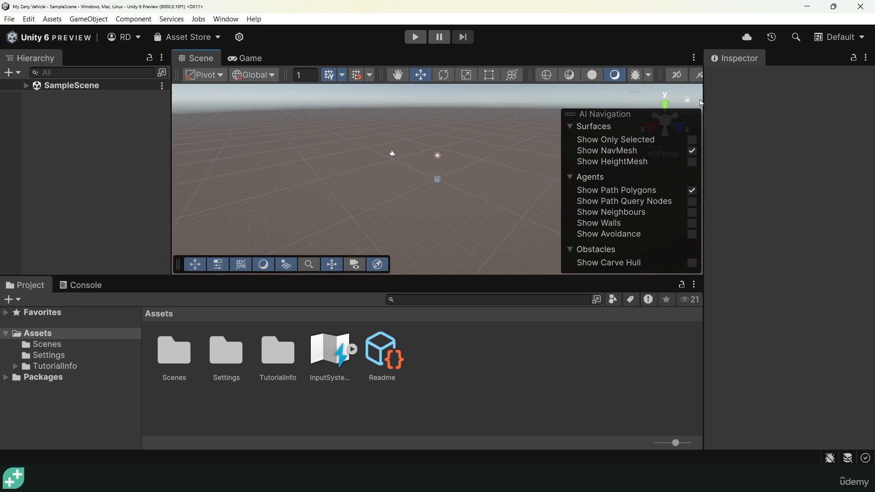
{"action": "left_click_drag", "start_coordinate": [542, 275], "coordinate": [520, 291]}
{"action": "left_click_drag", "start_coordinate": [171, 156], "coordinate": [158, 158]}
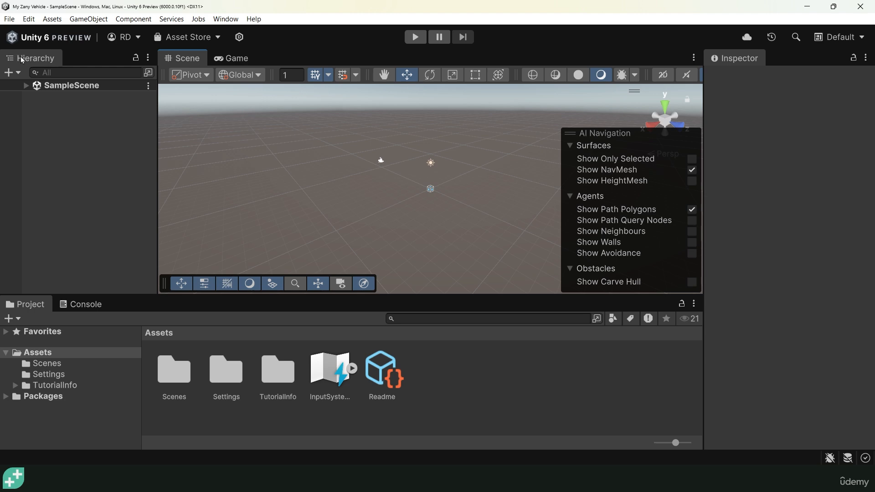
{"action": "mouse_move", "coordinate": [233, 58]}
{"action": "left_mouse_down"}
{"action": "mouse_move", "coordinate": [693, 209]}
{"action": "mouse_move", "coordinate": [273, 354]}
{"action": "mouse_move", "coordinate": [232, 236]}
{"action": "mouse_move", "coordinate": [251, 81]}
{"action": "mouse_move", "coordinate": [246, 62]}
{"action": "left_mouse_up"}
Step: Dock the AI Navigation overlay and the floating overlay bar into the Scene view's upper toolbar, and widen the Inspector
{"action": "left_click_drag", "start_coordinate": [569, 137], "coordinate": [639, 75]}
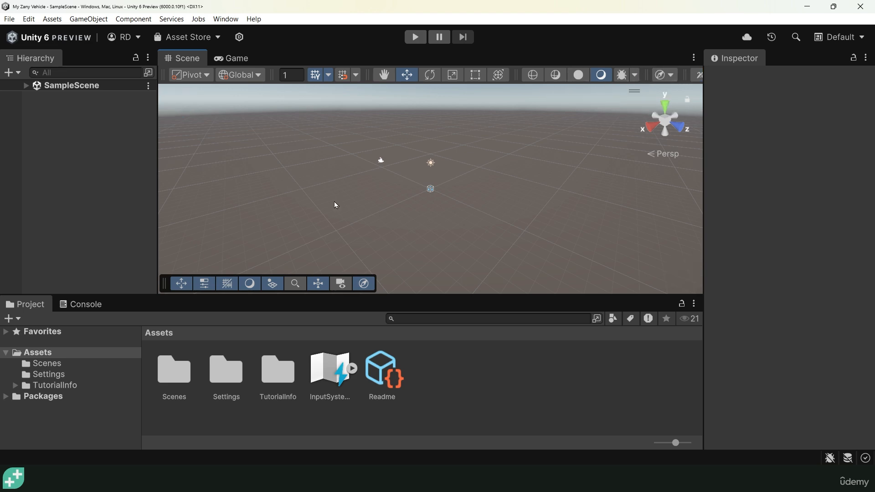
{"action": "left_click_drag", "start_coordinate": [164, 286], "coordinate": [164, 77]}
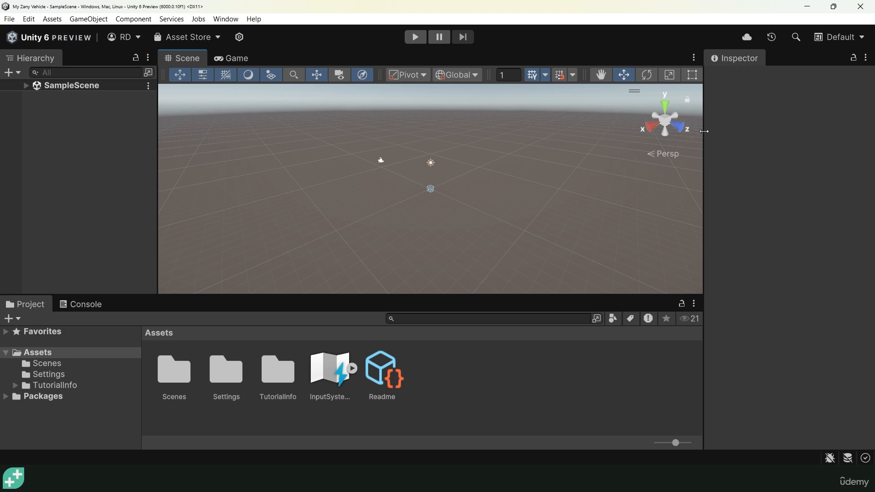
{"action": "left_click_drag", "start_coordinate": [703, 132], "coordinate": [683, 136]}
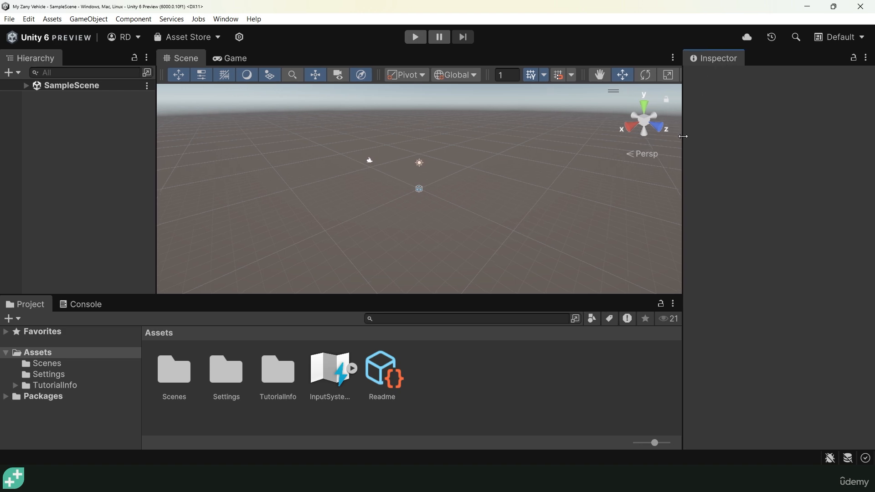
Step: Expand SampleScene and examine the components of the Global Volume, Directional Light and Main Camera
{"action": "left_click", "coordinate": [26, 86]}
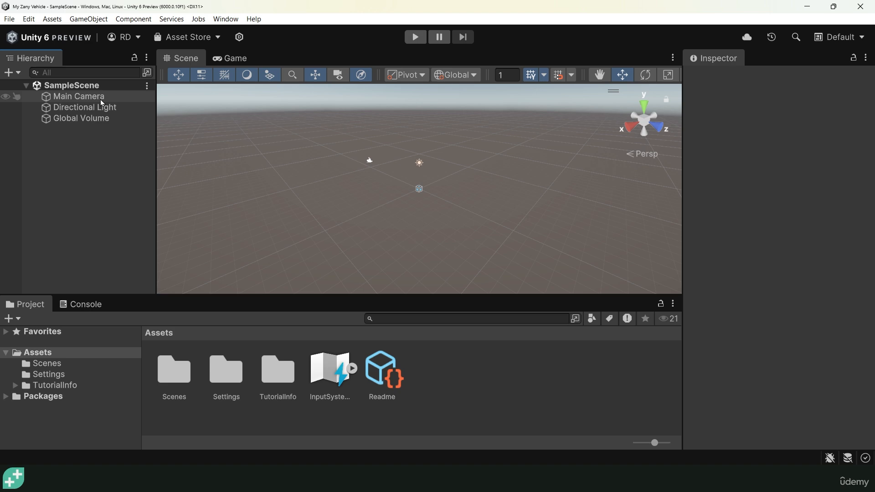
{"action": "left_click", "coordinate": [67, 108]}
{"action": "left_click", "coordinate": [68, 119]}
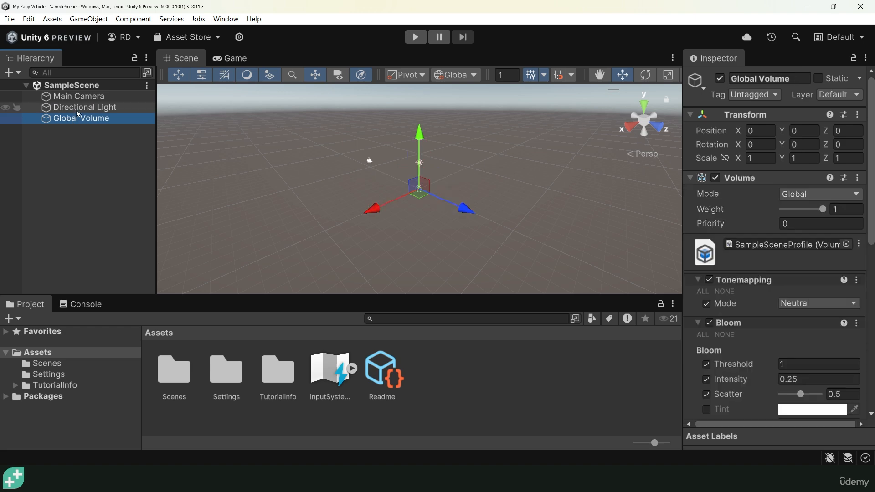
{"action": "left_click", "coordinate": [76, 107]}
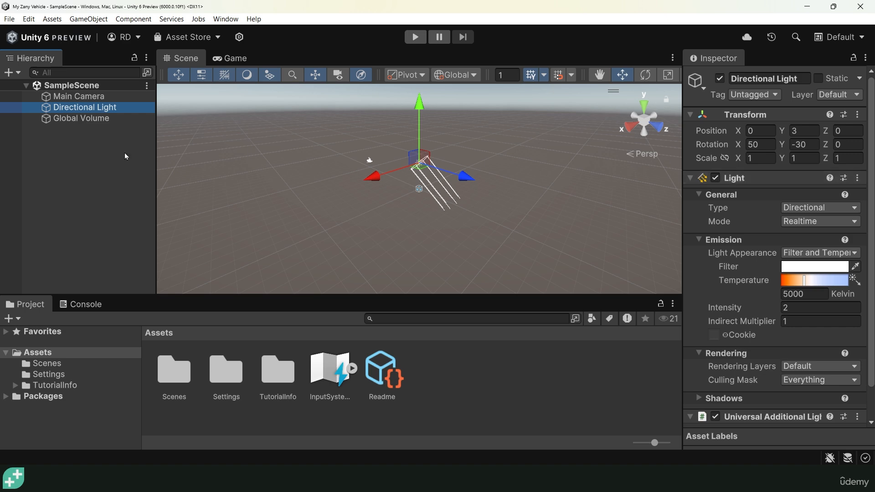
{"action": "left_click", "coordinate": [81, 96]}
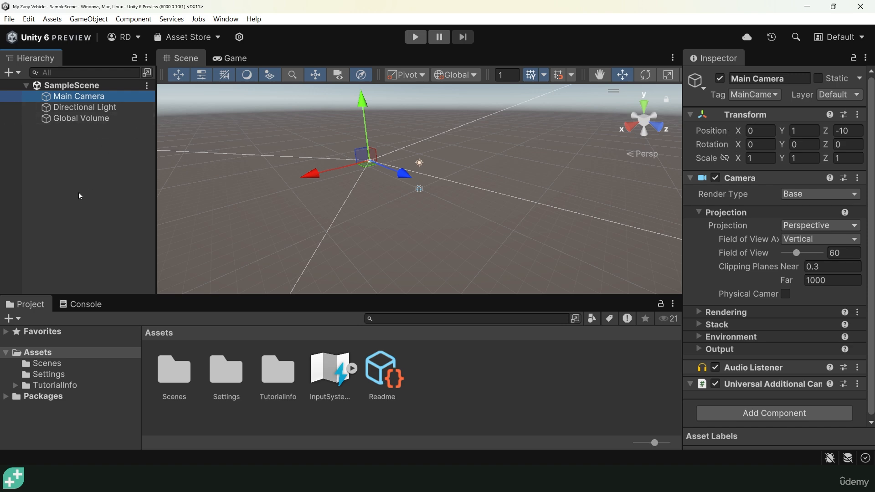
{"action": "left_click", "coordinate": [81, 165]}
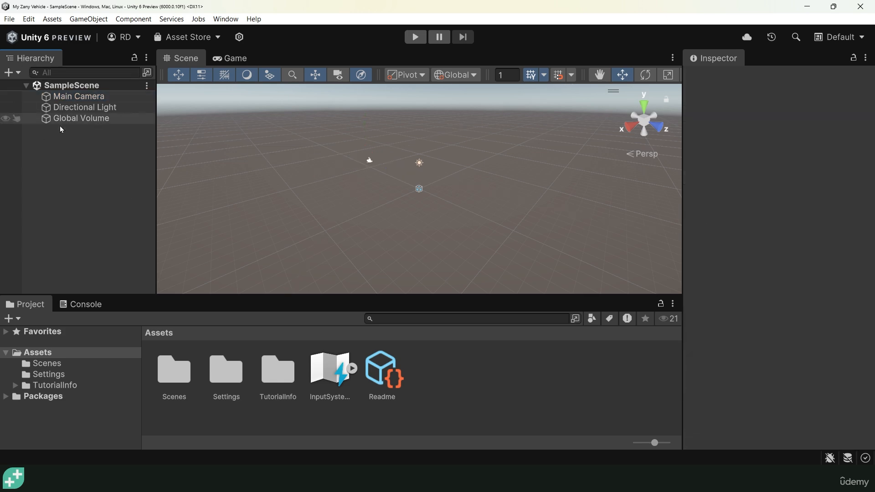
Step: Add a 3D cube to SampleScene and name it Car Body
{"action": "right_click", "coordinate": [87, 181]}
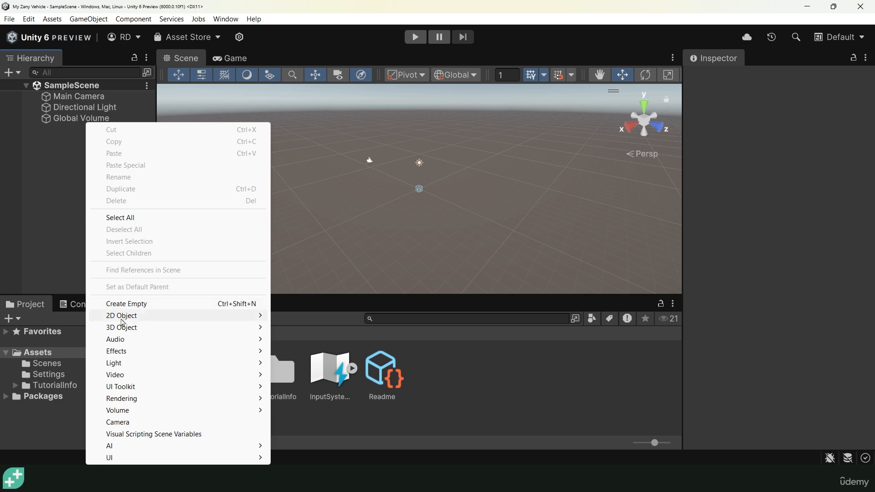
{"action": "mouse_move", "coordinate": [121, 329]}
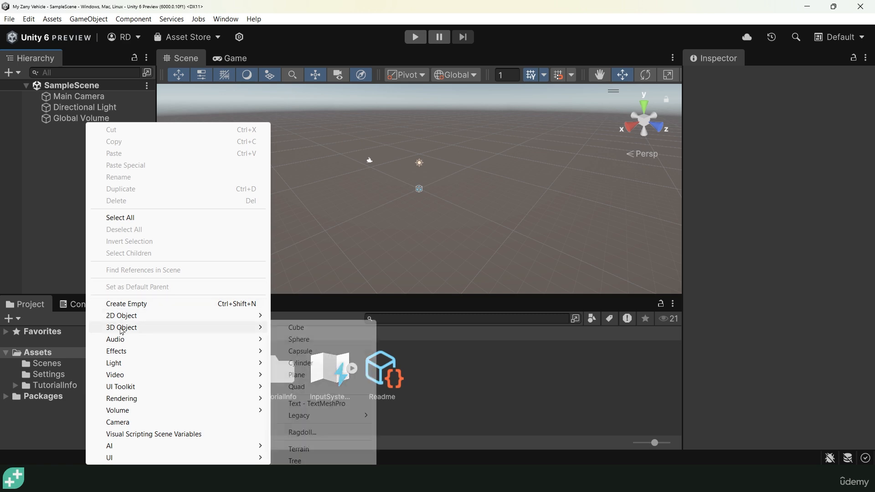
{"action": "left_click", "coordinate": [312, 331]}
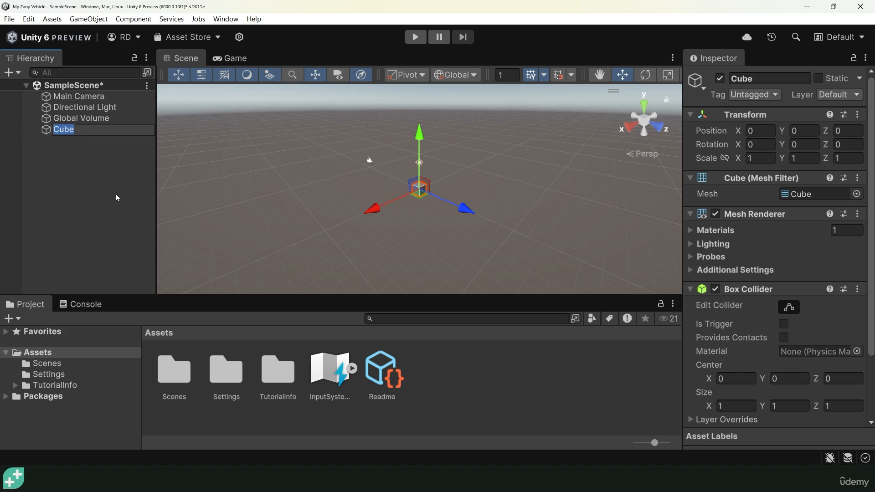
{"action": "type", "text": "Car Body"}
{"action": "key", "text": "Return"}
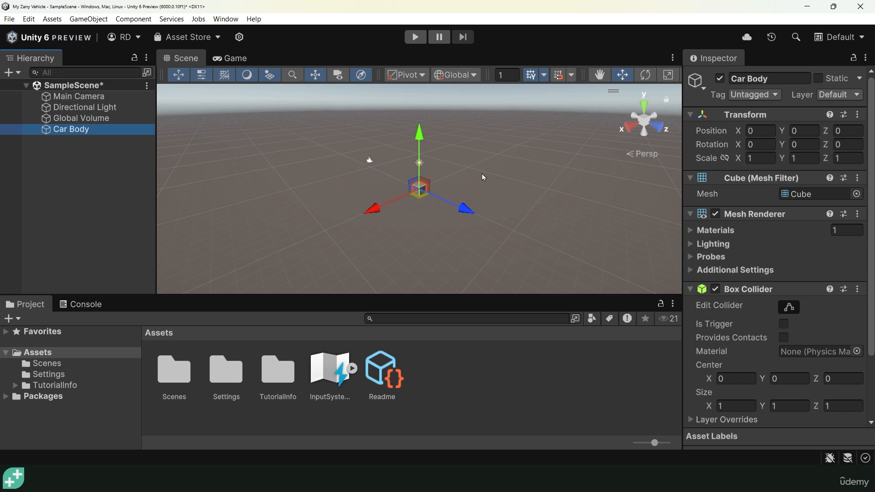
Step: Move the Car Body cube away from the Global Volume marker to about X -4.92, Y 0.02
{"action": "middle_click_drag", "start_coordinate": [482, 173], "coordinate": [464, 172]}
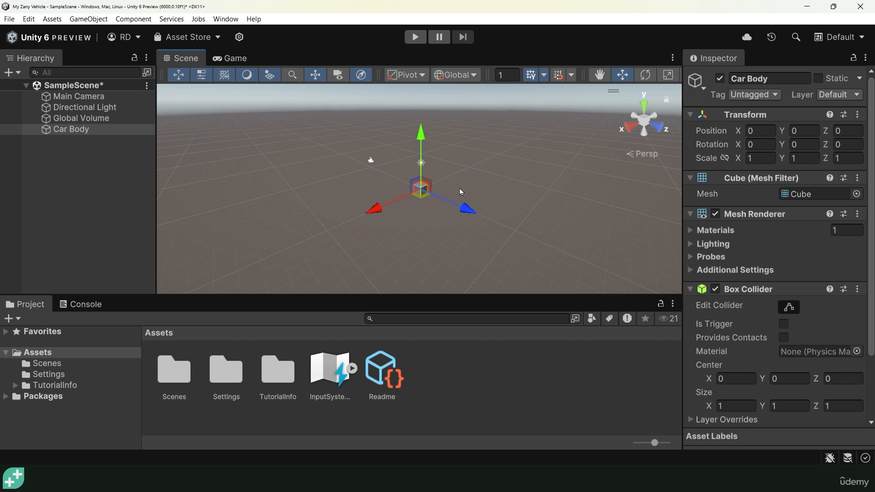
{"action": "left_click_drag", "start_coordinate": [511, 196], "coordinate": [456, 223], "text": "alt"}
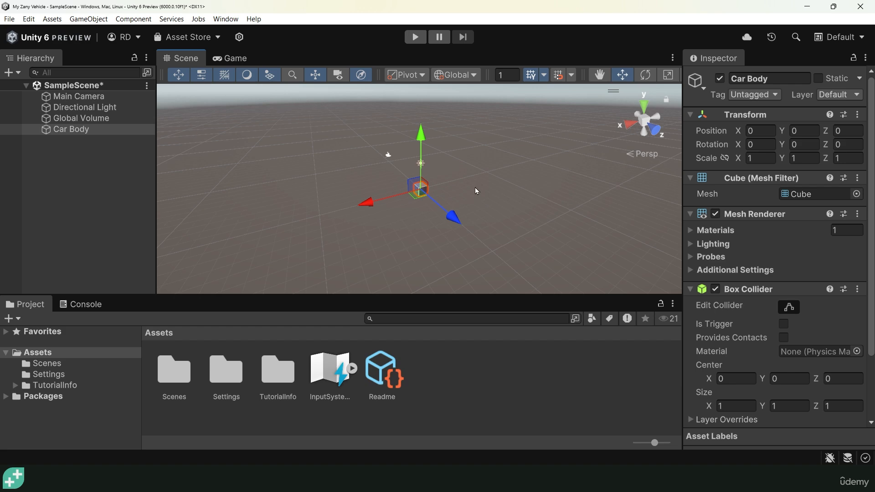
{"action": "right_click_drag", "start_coordinate": [485, 186], "coordinate": [375, 177], "text": "alt"}
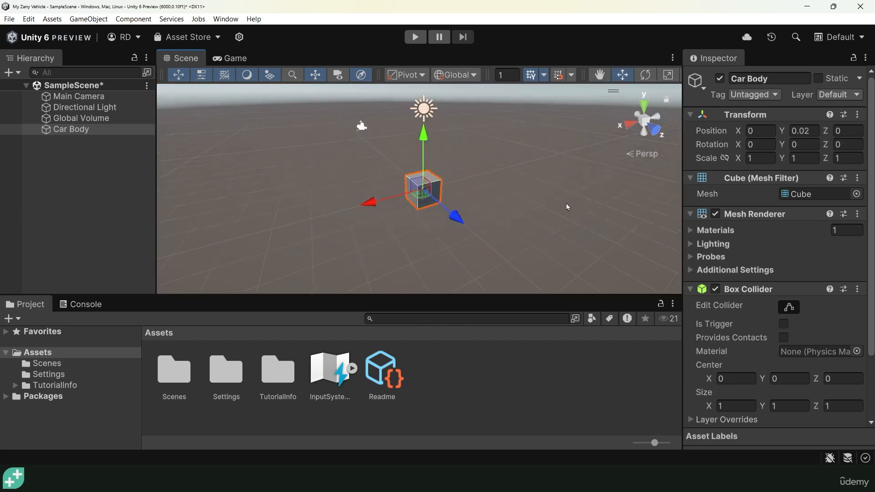
{"action": "left_click_drag", "start_coordinate": [524, 181], "coordinate": [497, 195], "text": "alt"}
{"action": "scroll", "coordinate": [497, 196], "scroll_direction": "up", "scroll_amount": 5}
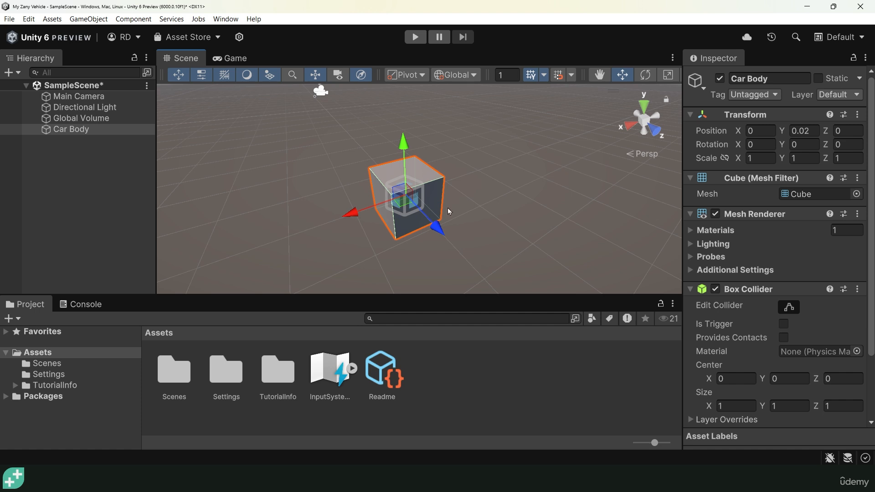
{"action": "left_click_drag", "start_coordinate": [351, 214], "coordinate": [500, 151]}
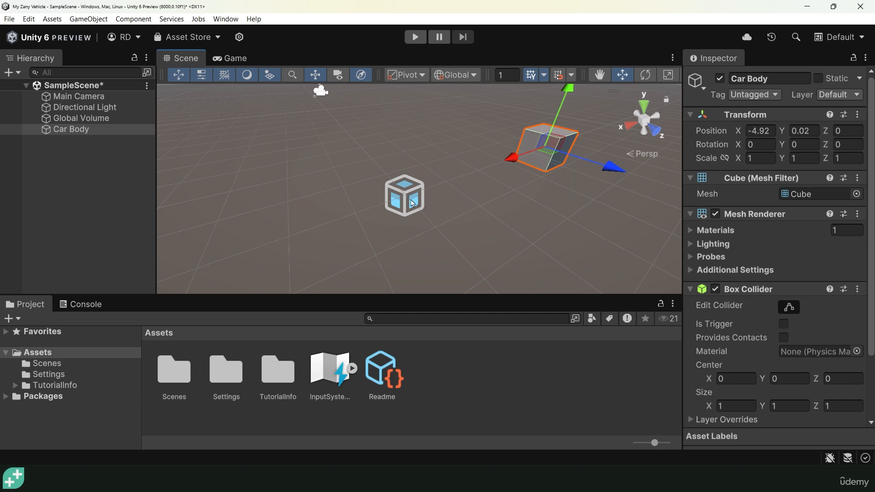
Step: Move the Global Volume object back along the Z axis to about Z -24.74, clear of the working area
{"action": "left_click", "coordinate": [69, 118]}
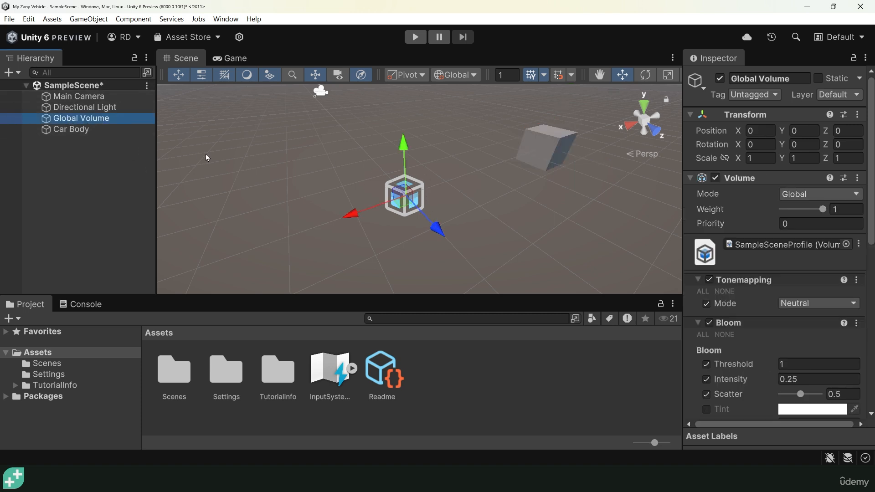
{"action": "scroll", "coordinate": [372, 188], "scroll_direction": "down", "scroll_amount": 3}
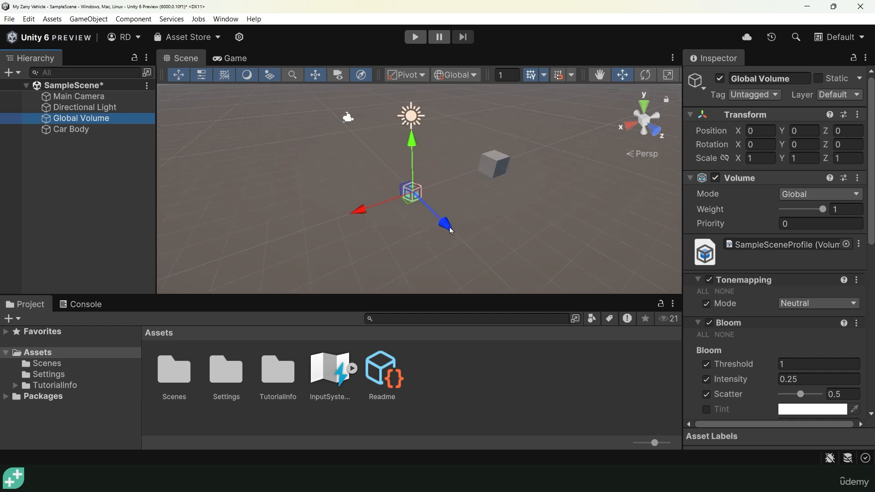
{"action": "left_click_drag", "start_coordinate": [441, 226], "coordinate": [331, 122]}
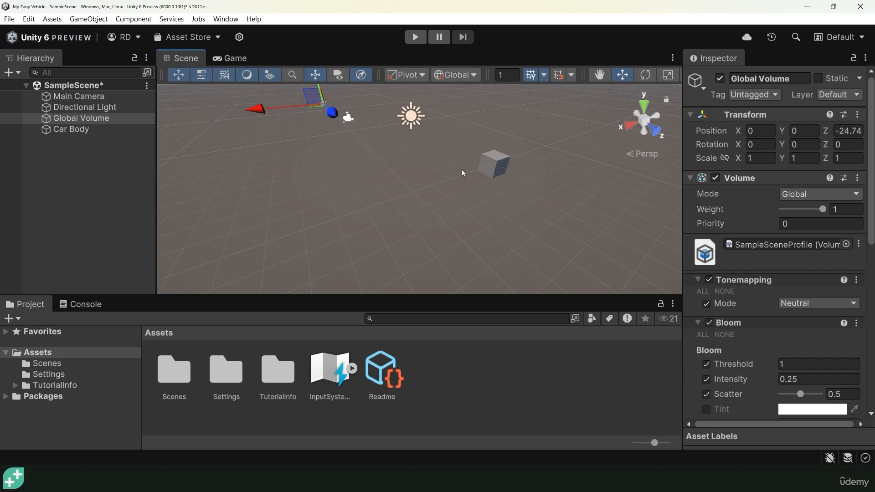
Step: Slide the Car Body cube back and forth along the X axis, ending at about X -6.94
{"action": "left_click", "coordinate": [492, 165]}
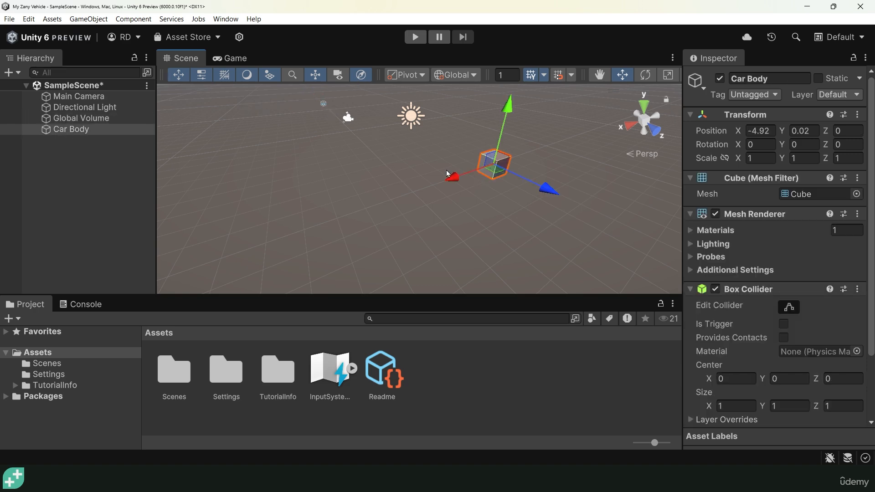
{"action": "left_click_drag", "start_coordinate": [454, 179], "coordinate": [474, 191]}
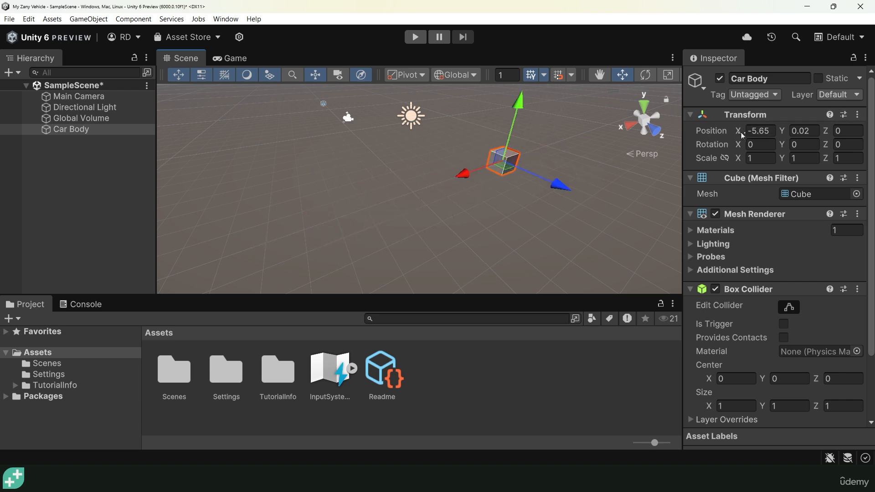
{"action": "left_click_drag", "start_coordinate": [465, 176], "coordinate": [306, 223]}
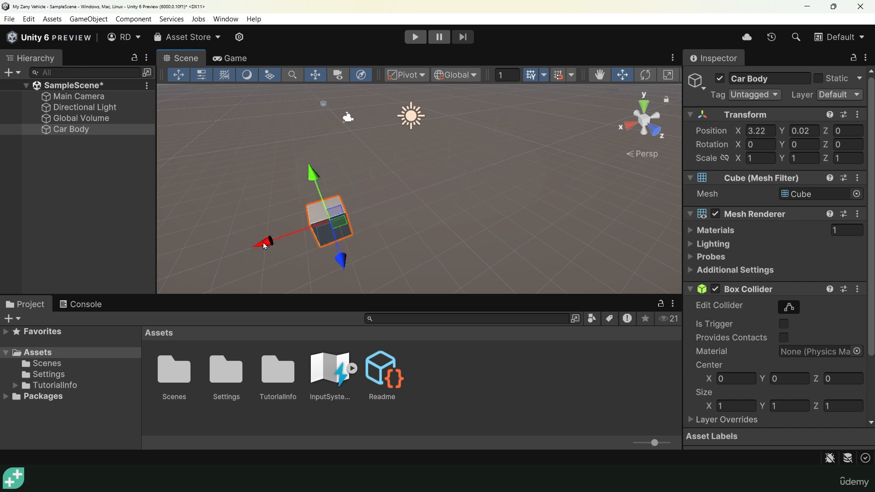
{"action": "left_click_drag", "start_coordinate": [265, 246], "coordinate": [477, 178]}
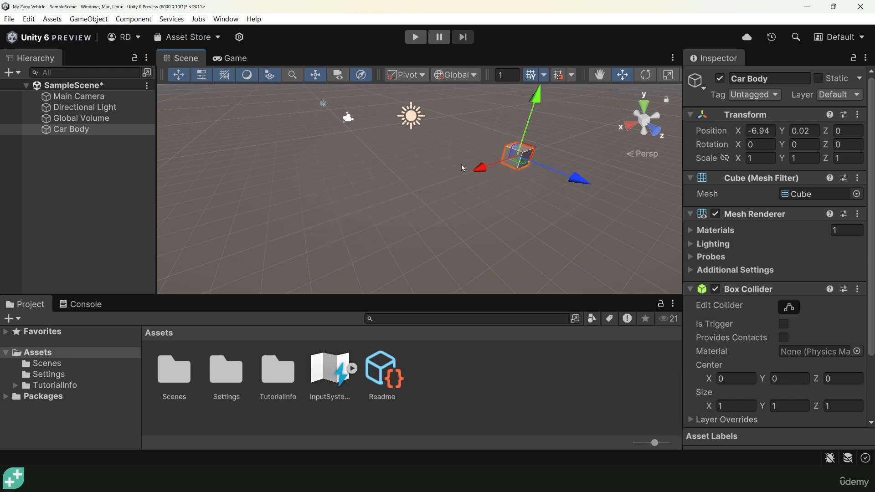
Step: Set the Car Body's X position to 0 and adjust its Y and Z positions to about -2.13 and 0.55
{"action": "left_click", "coordinate": [762, 131]}
{"action": "type", "text": "0"}
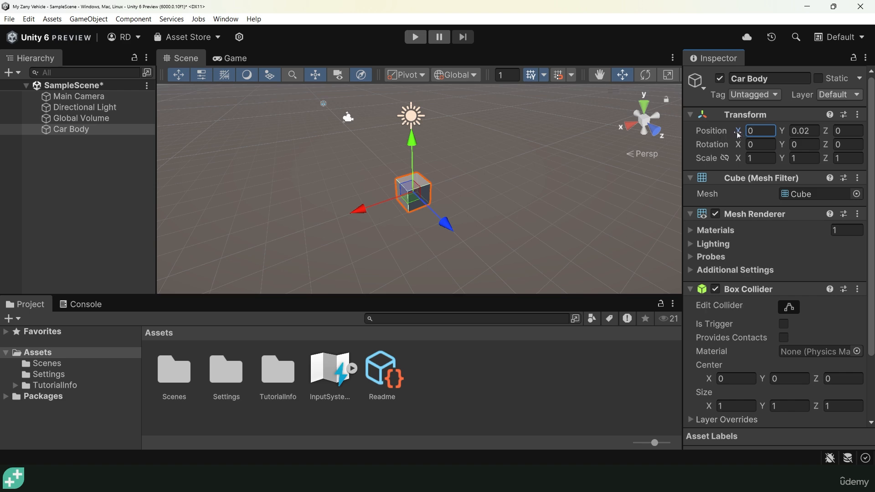
{"action": "left_click_drag", "start_coordinate": [739, 134], "coordinate": [841, 131]}
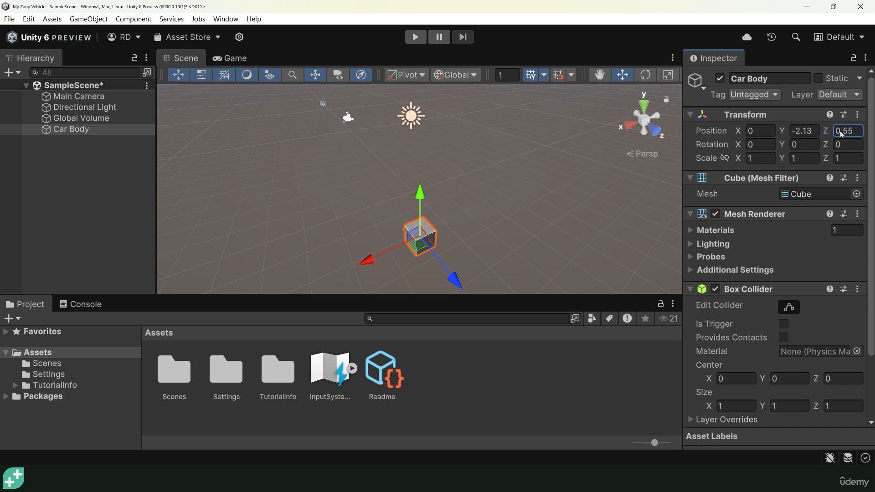
Step: Reset the Car Body's Transform to its default values
{"action": "right_click", "coordinate": [746, 114]}
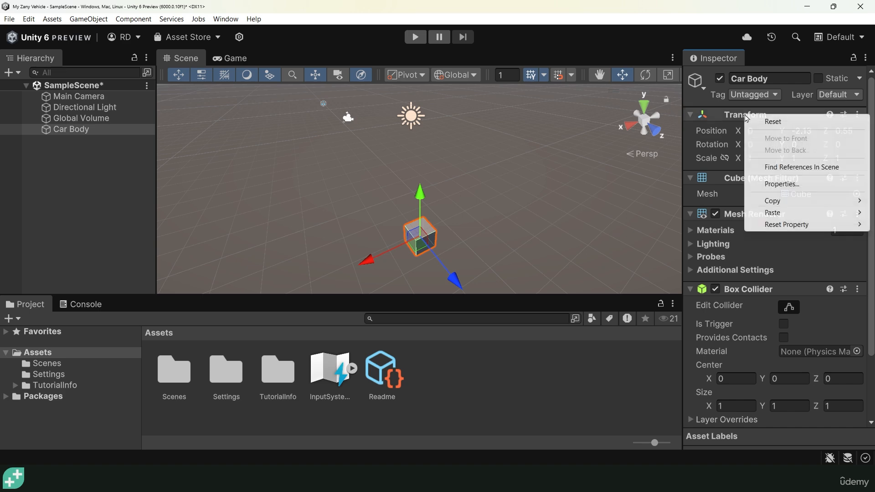
{"action": "left_click", "coordinate": [774, 122]}
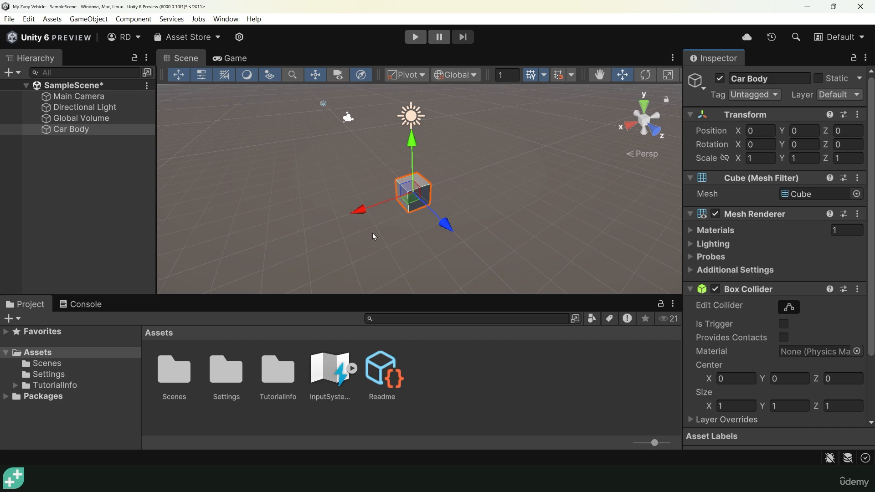
Step: Scale the Car Body into a wide block of about X 3.1, Y 1.55, Z 3.48
{"action": "left_click_drag", "start_coordinate": [373, 237], "coordinate": [512, 181], "text": "alt"}
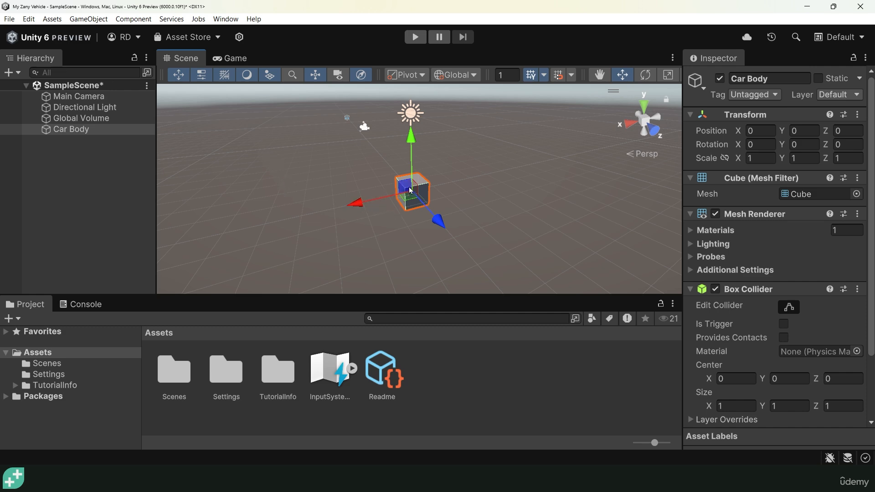
{"action": "key", "text": "e"}
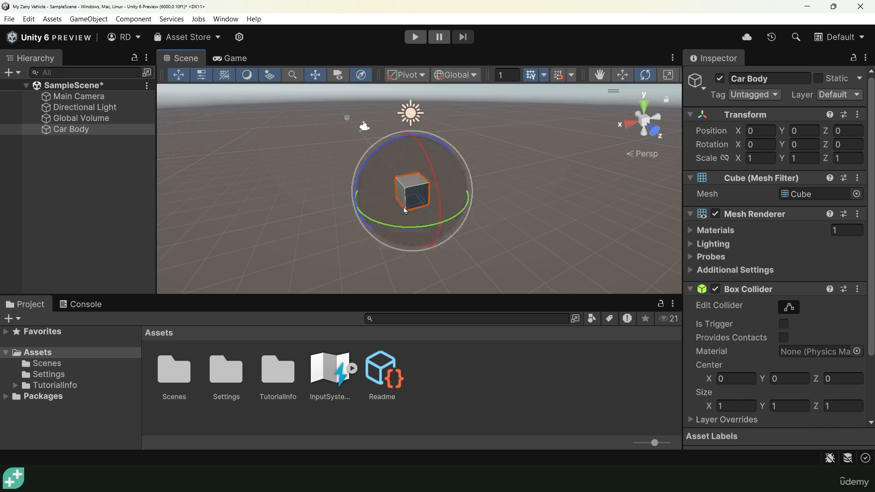
{"action": "key", "text": "r"}
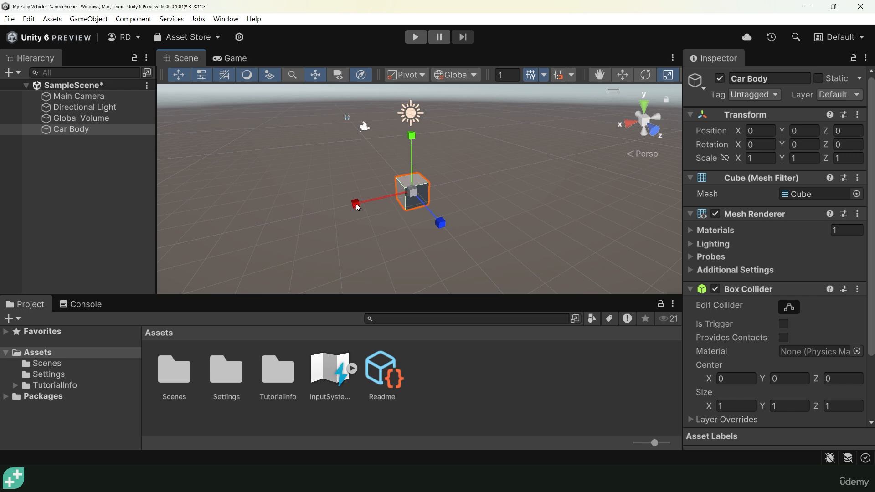
{"action": "left_click_drag", "start_coordinate": [357, 206], "coordinate": [253, 225]}
{"action": "left_click_drag", "start_coordinate": [440, 224], "coordinate": [477, 289]}
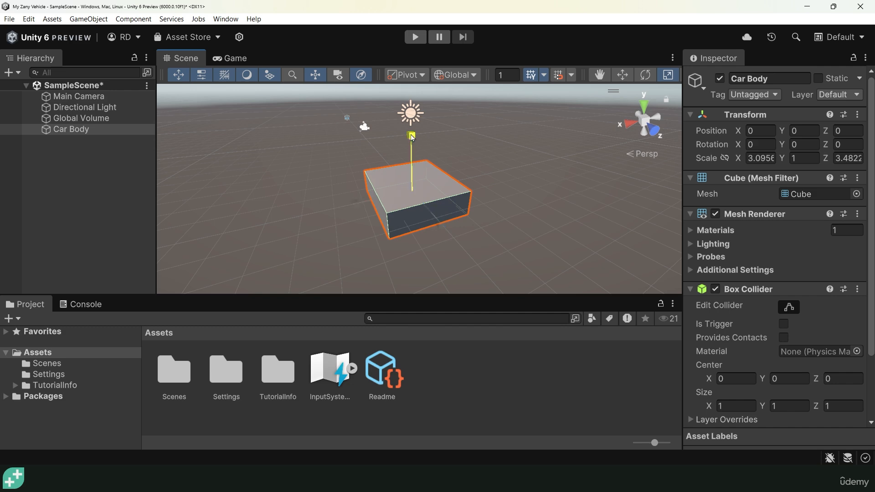
{"action": "left_click_drag", "start_coordinate": [412, 137], "coordinate": [410, 111]}
Step: Try rotating the Car Body about 15 degrees around the Y axis and set its Y rotation back to 0
{"action": "key", "text": "w"}
{"action": "key", "text": "e"}
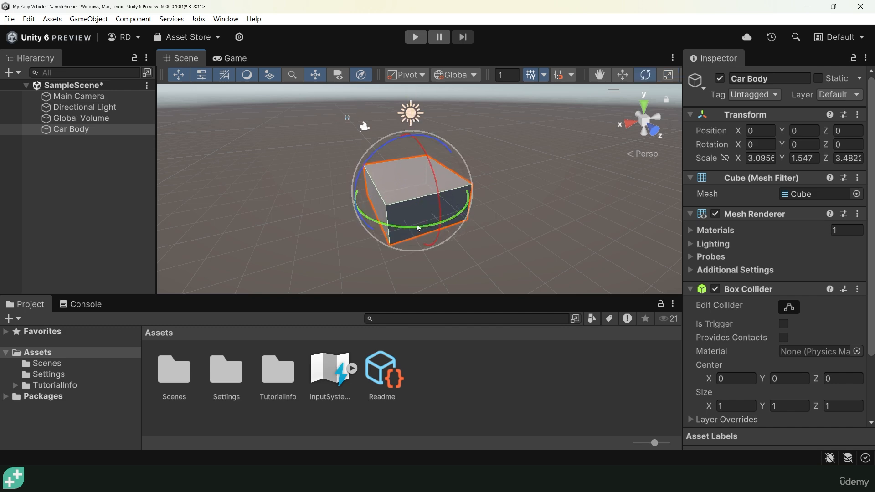
{"action": "left_click_drag", "start_coordinate": [418, 228], "coordinate": [361, 241]}
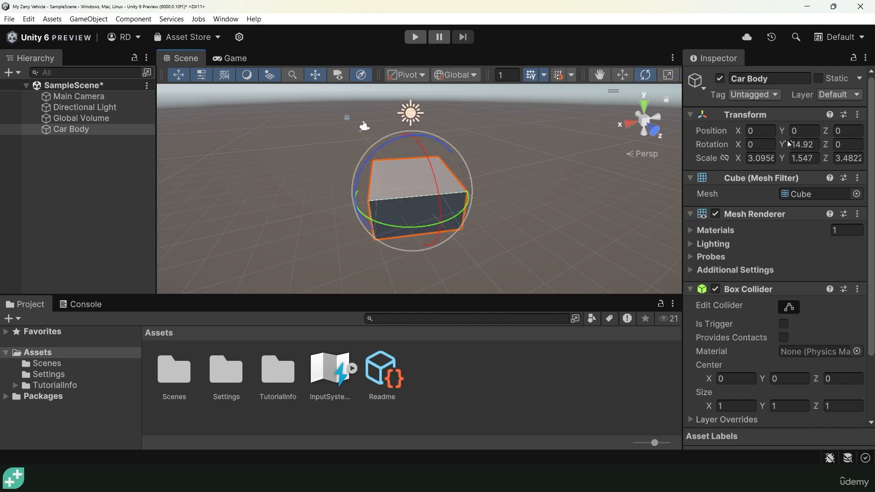
{"action": "left_click_drag", "start_coordinate": [783, 144], "coordinate": [759, 140]}
{"action": "left_click", "coordinate": [819, 143]}
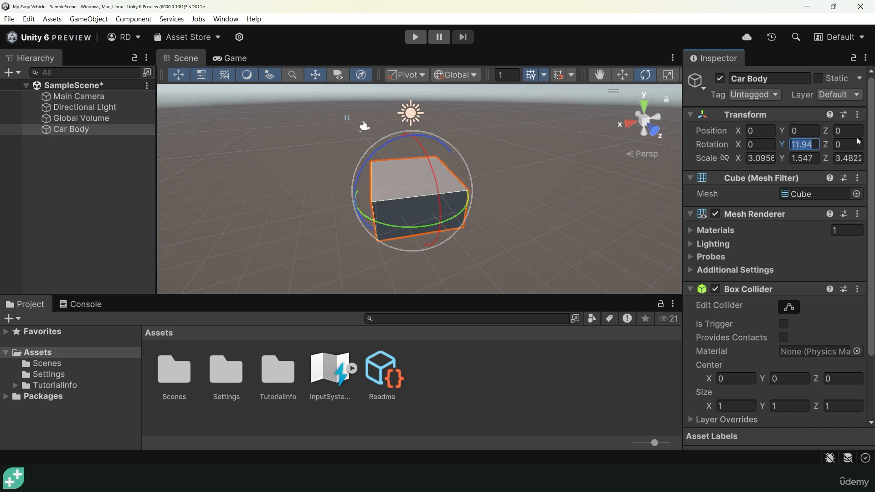
{"action": "type", "text": "0"}
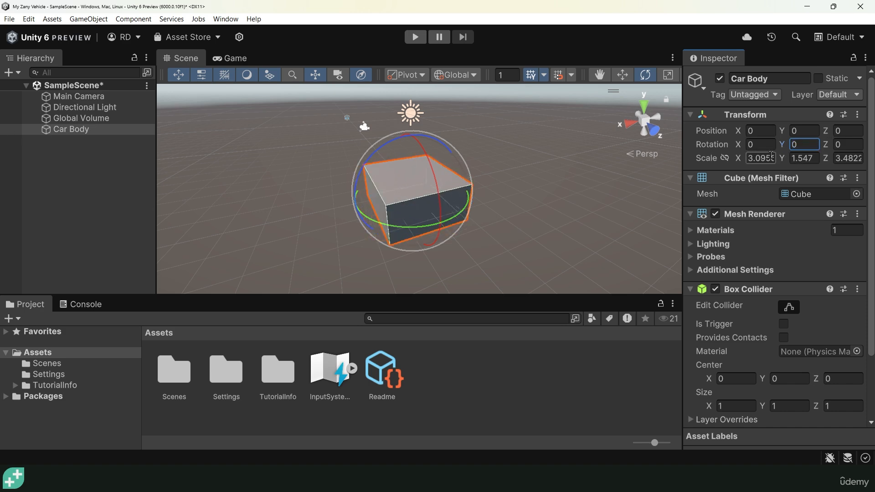
Step: Reshape the Car Body into a long, low block scaled to about X 5.19, Y 1.11, Z 2.36
{"action": "left_click_drag", "start_coordinate": [525, 150], "coordinate": [496, 265], "text": "alt"}
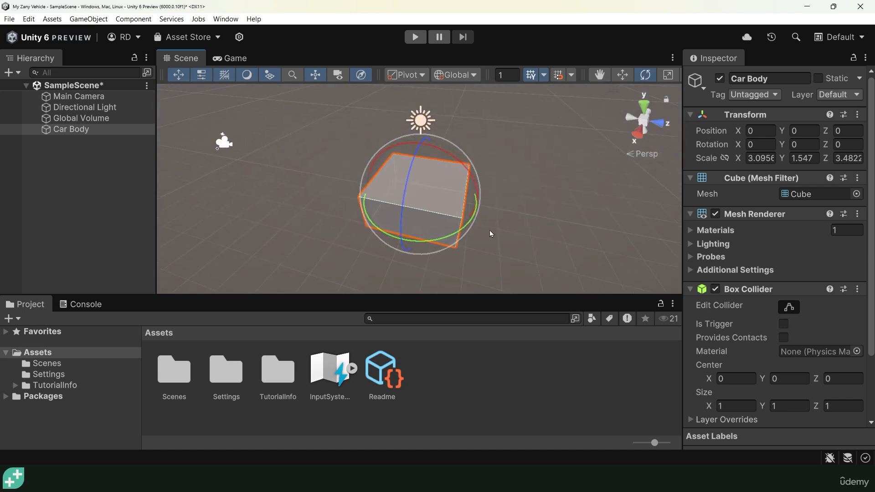
{"action": "key", "text": "r"}
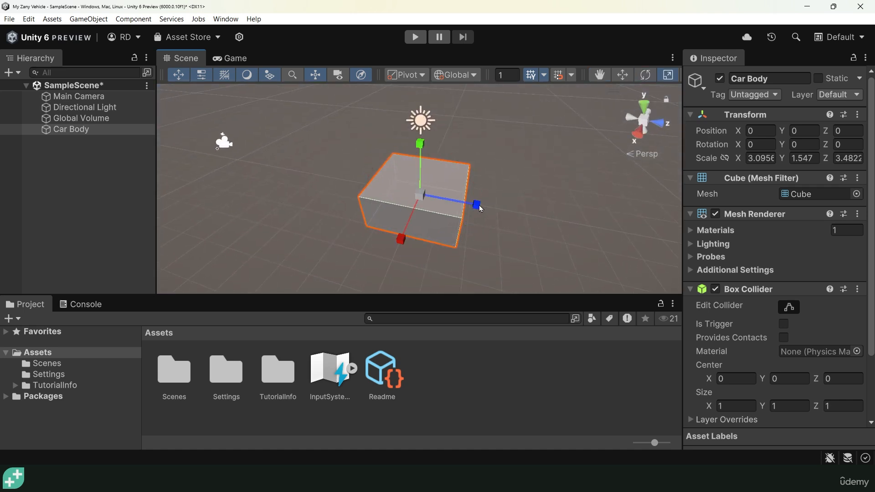
{"action": "left_click_drag", "start_coordinate": [481, 209], "coordinate": [237, 173]}
{"action": "left_click_drag", "start_coordinate": [409, 132], "coordinate": [410, 149]}
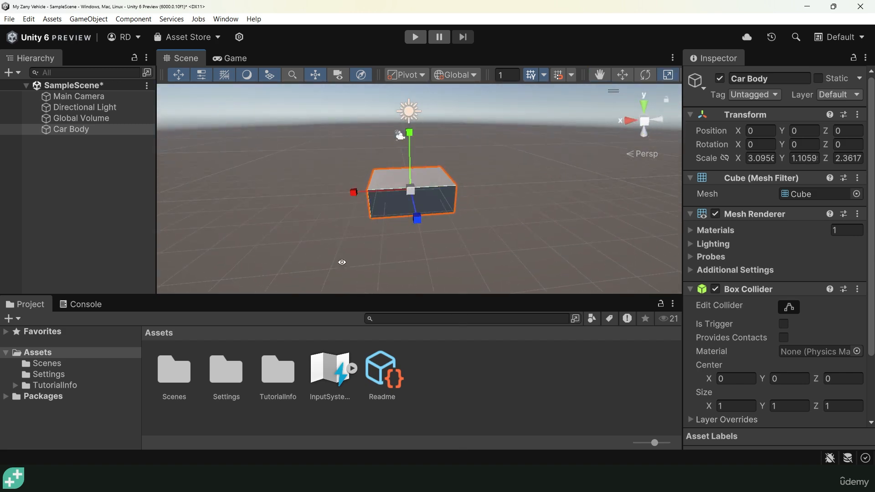
{"action": "left_click_drag", "start_coordinate": [342, 262], "coordinate": [604, 318], "text": "alt"}
{"action": "left_click_drag", "start_coordinate": [403, 236], "coordinate": [388, 266]}
{"action": "left_click_drag", "start_coordinate": [440, 254], "coordinate": [294, 227], "text": "alt"}
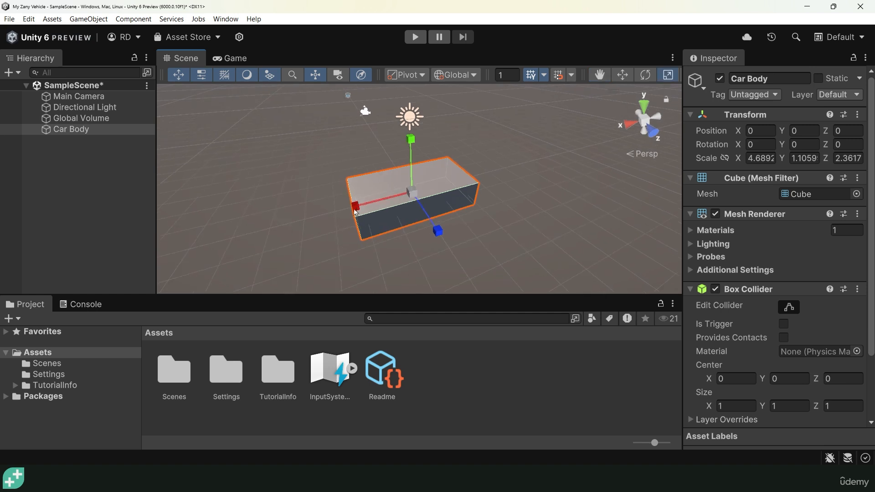
{"action": "left_click_drag", "start_coordinate": [355, 211], "coordinate": [316, 224]}
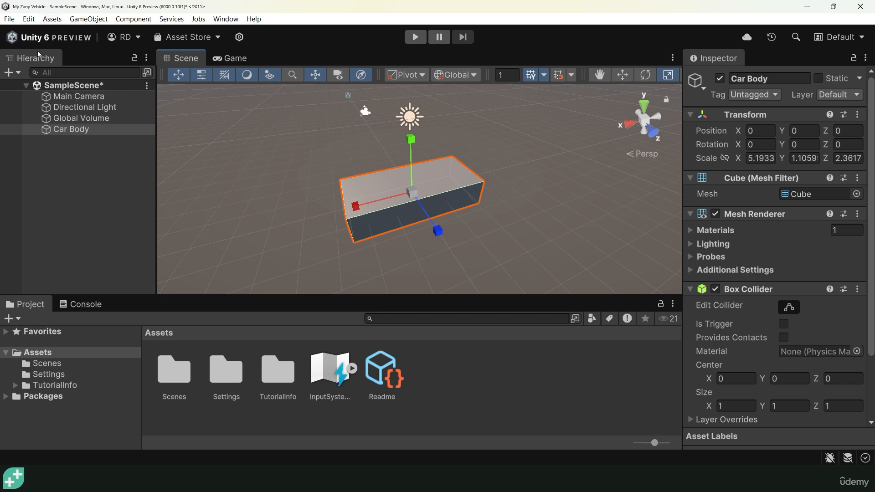
Step: Add a 3D cylinder to SampleScene and place it beside the Car Body at about Z 2.51
{"action": "right_click", "coordinate": [73, 189]}
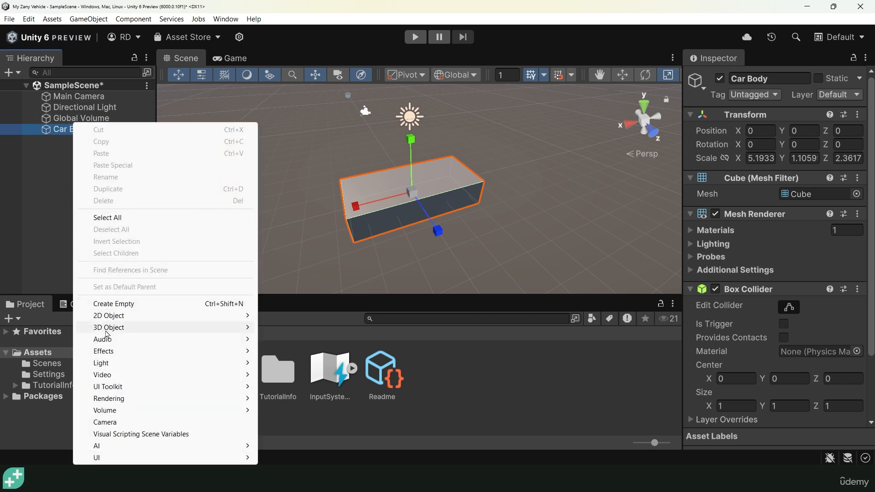
{"action": "mouse_move", "coordinate": [107, 331]}
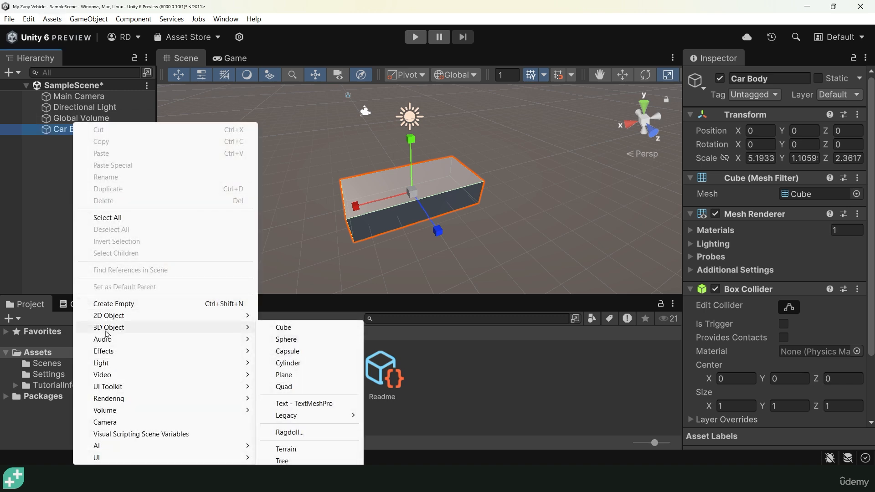
{"action": "left_click", "coordinate": [300, 367]}
{"action": "left_click_drag", "start_coordinate": [375, 224], "coordinate": [548, 222], "text": "alt"}
{"action": "key", "text": "w"}
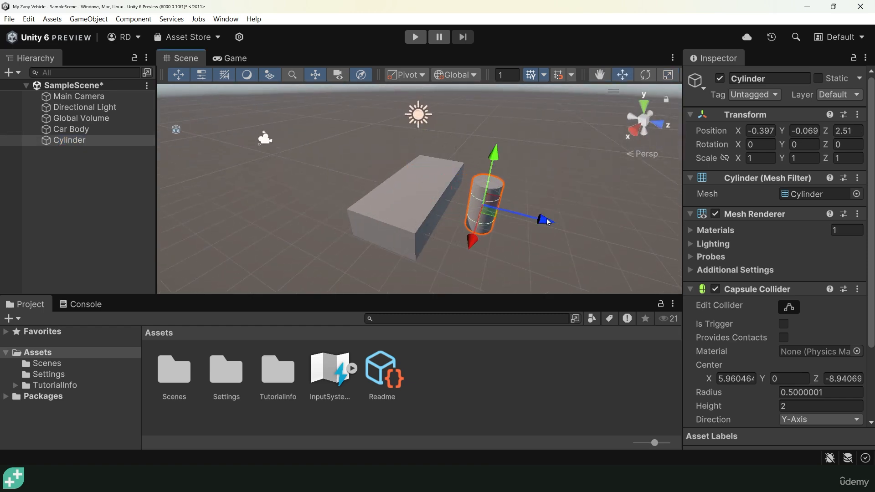
Step: Undo a freehand rotation of the Cylinder and set its X rotation to 90 degrees
{"action": "key", "text": "e"}
{"action": "left_click_drag", "start_coordinate": [503, 155], "coordinate": [628, 328]}
{"action": "key", "text": "ctrl+z"}
{"action": "left_click_drag", "start_coordinate": [569, 241], "coordinate": [328, 201], "text": "alt"}
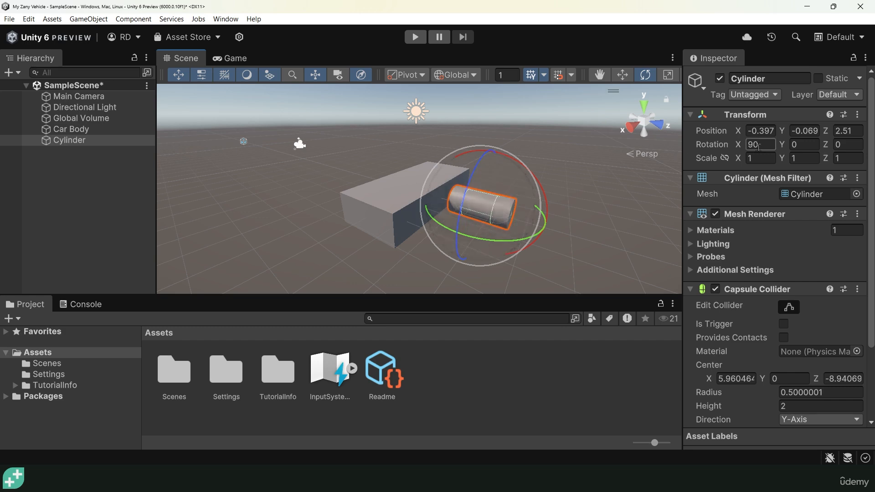
Step: Scale the Cylinder into a thin wheel disc of about X 1.68, Y 0.18, Z 1.35
{"action": "left_click_drag", "start_coordinate": [496, 221], "coordinate": [513, 248], "text": "alt"}
{"action": "key", "text": "r"}
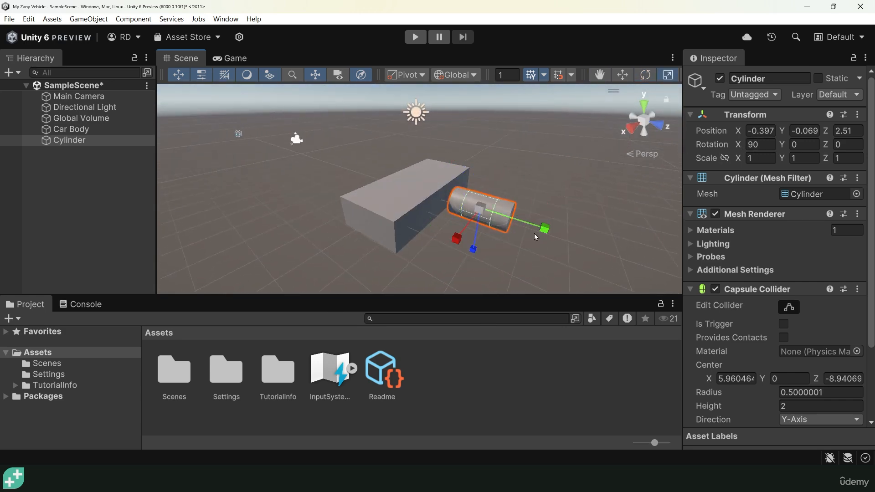
{"action": "left_click_drag", "start_coordinate": [544, 229], "coordinate": [303, 207]}
{"action": "mouse_move", "coordinate": [422, 219]}
{"action": "left_mouse_down"}
{"action": "mouse_move", "coordinate": [457, 237]}
{"action": "mouse_move", "coordinate": [464, 205]}
{"action": "mouse_move", "coordinate": [413, 219]}
{"action": "mouse_move", "coordinate": [425, 216]}
{"action": "left_mouse_up"}
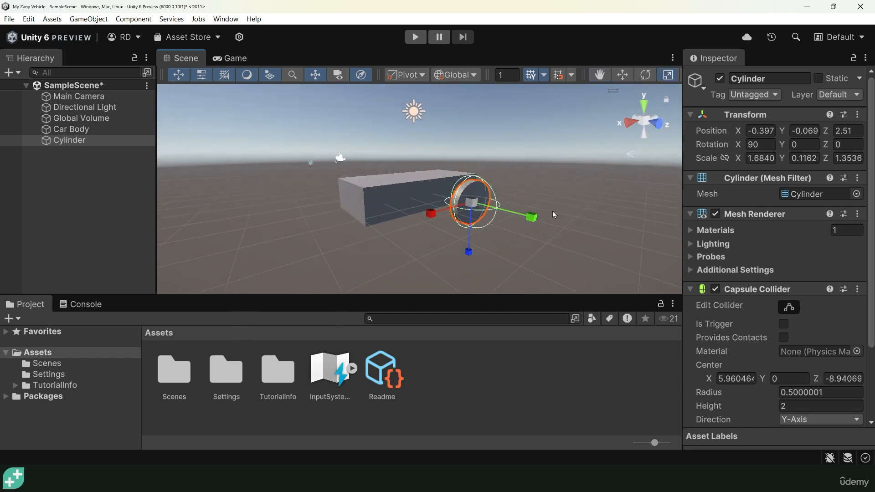
{"action": "left_click_drag", "start_coordinate": [531, 217], "coordinate": [420, 281]}
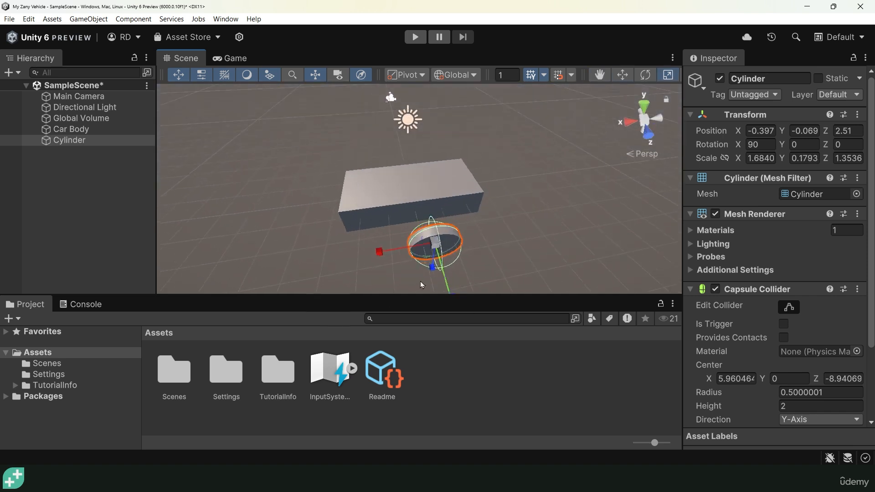
Step: Position the Cylinder wheel against the Car Body's lower side near one end at about X -1.77, Y -0.79, Z 1.2, and deselect it
{"action": "key", "text": "w"}
{"action": "left_click_drag", "start_coordinate": [384, 251], "coordinate": [440, 238]}
{"action": "left_click_drag", "start_coordinate": [518, 280], "coordinate": [496, 251]}
{"action": "left_click_drag", "start_coordinate": [485, 167], "coordinate": [480, 183]}
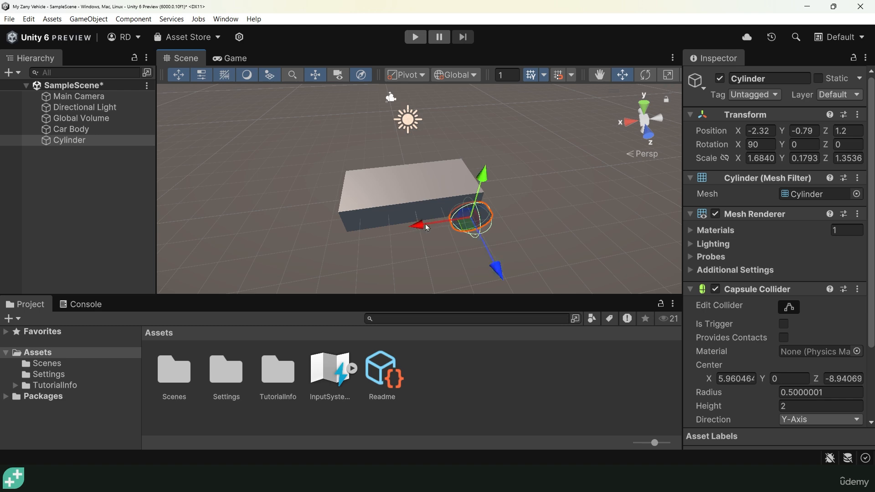
{"action": "left_click_drag", "start_coordinate": [427, 227], "coordinate": [414, 228]}
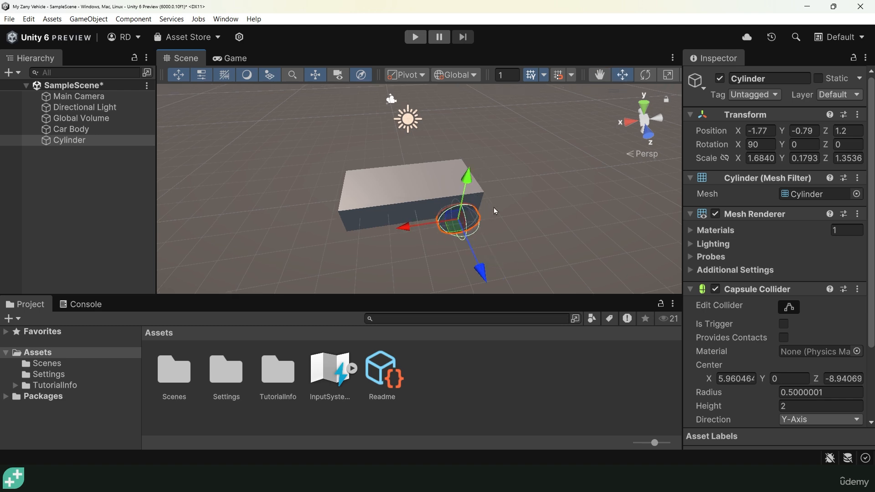
{"action": "left_click", "coordinate": [515, 250]}
{"action": "left_click_drag", "start_coordinate": [513, 223], "coordinate": [456, 165], "text": "alt"}
{"action": "left_click", "coordinate": [451, 224]}
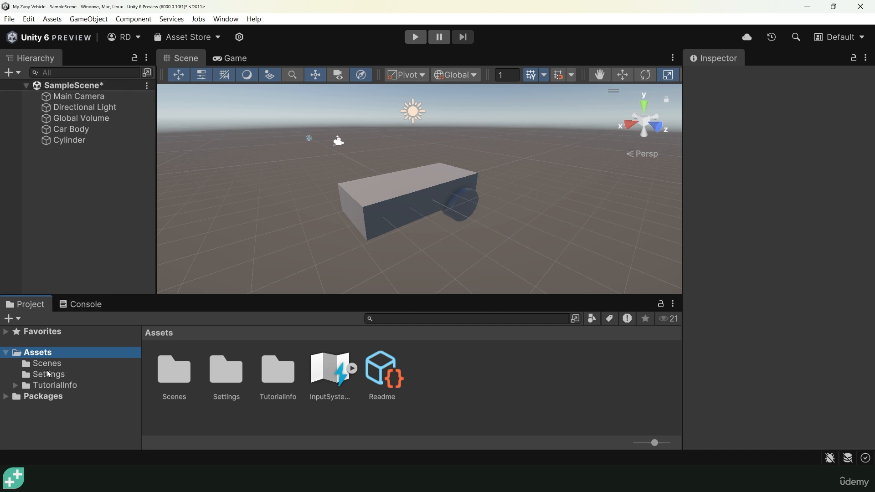
Step: Show the SampleScene asset from the Scenes folder in the system file explorer, check its file details, and return to Unity
{"action": "left_click", "coordinate": [23, 367]}
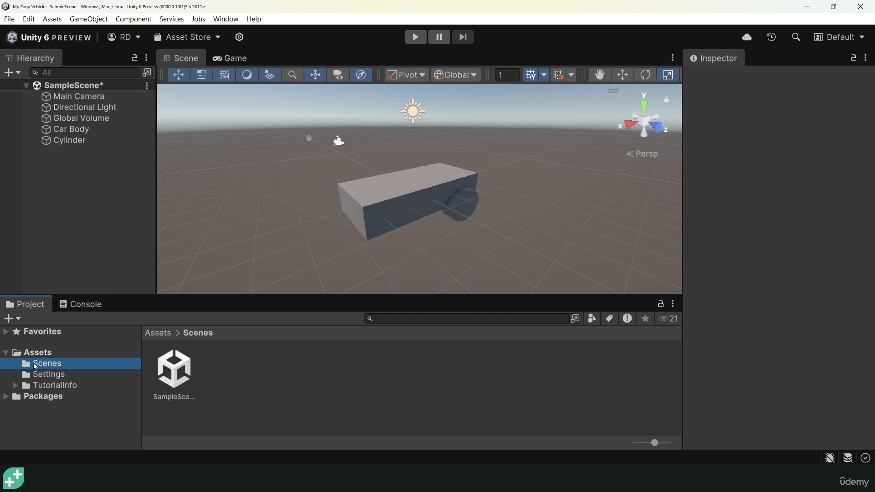
{"action": "left_click", "coordinate": [177, 376]}
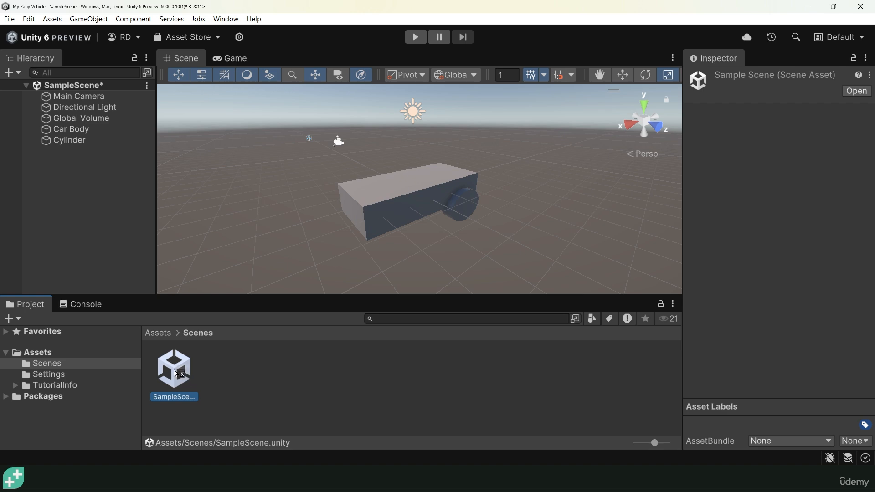
{"action": "right_click", "coordinate": [176, 374]}
{"action": "left_click", "coordinate": [211, 79]}
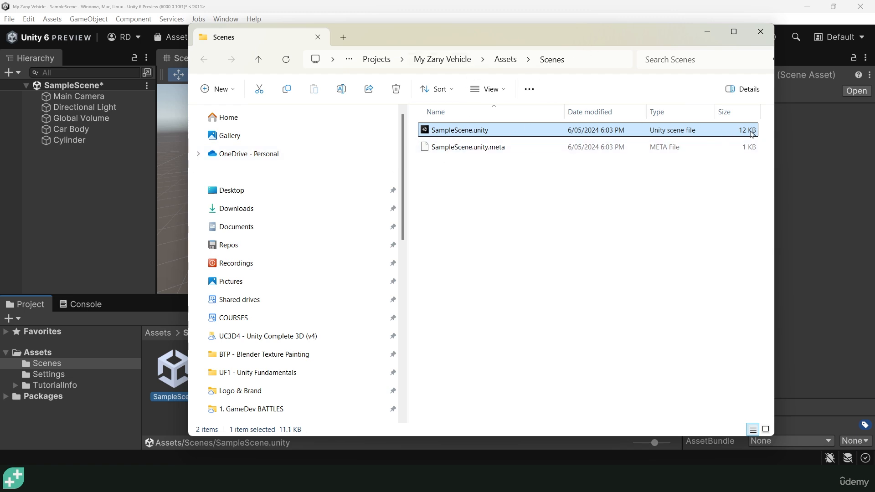
{"action": "left_click", "coordinate": [707, 32]}
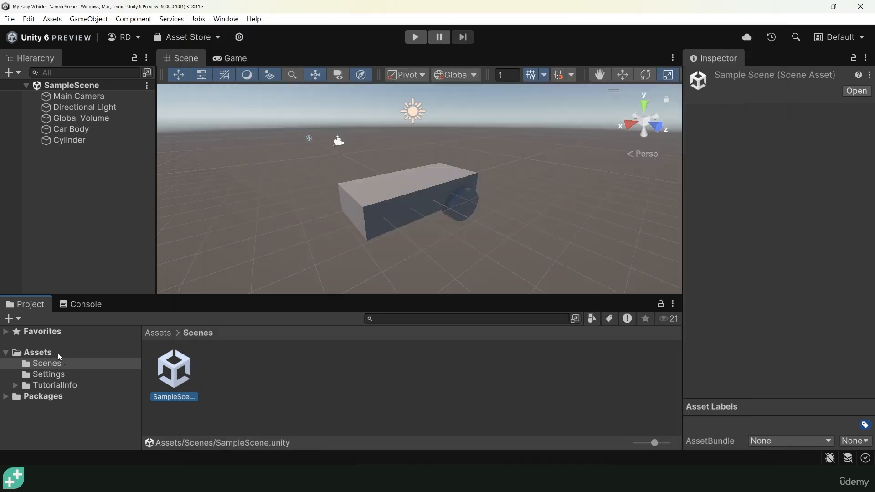
Step: Create a new material named Colour1 directly in the Assets folder
{"action": "left_click", "coordinate": [35, 353]}
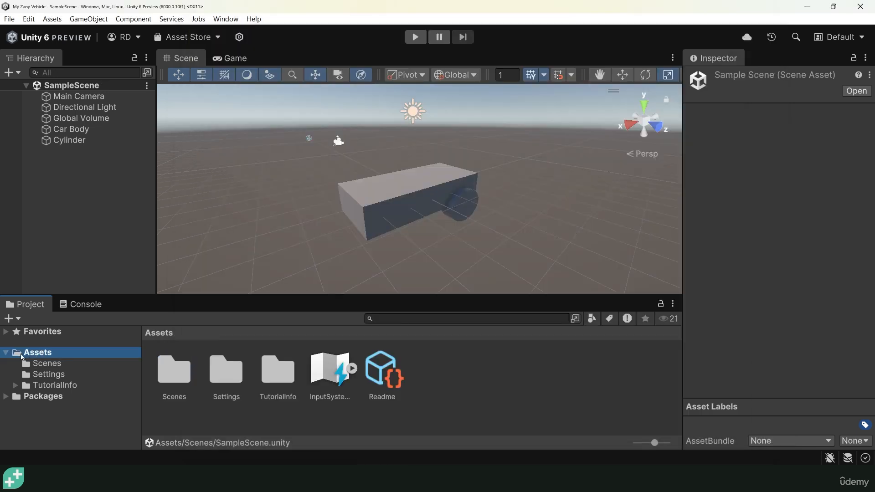
{"action": "right_click", "coordinate": [480, 378]}
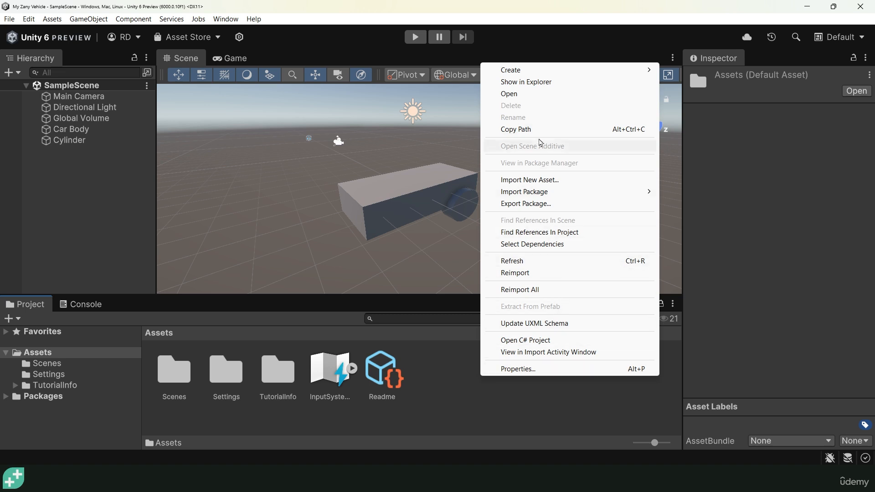
{"action": "mouse_move", "coordinate": [517, 71]}
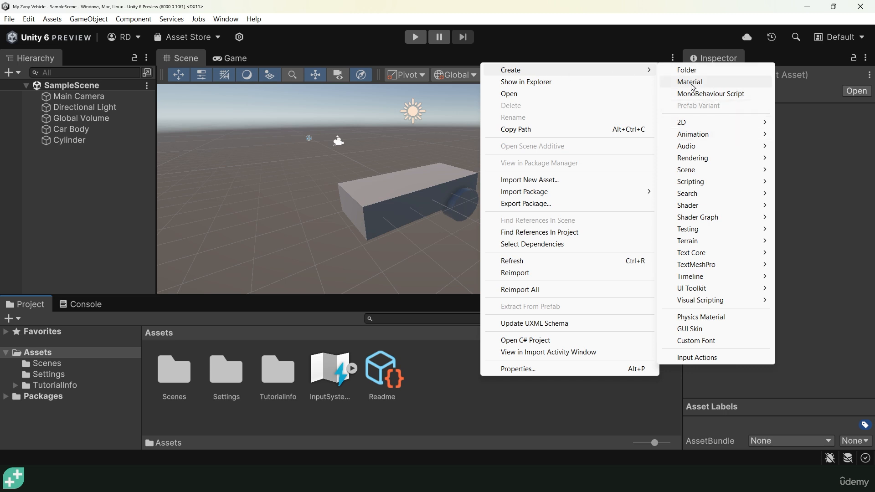
{"action": "left_click", "coordinate": [691, 83]}
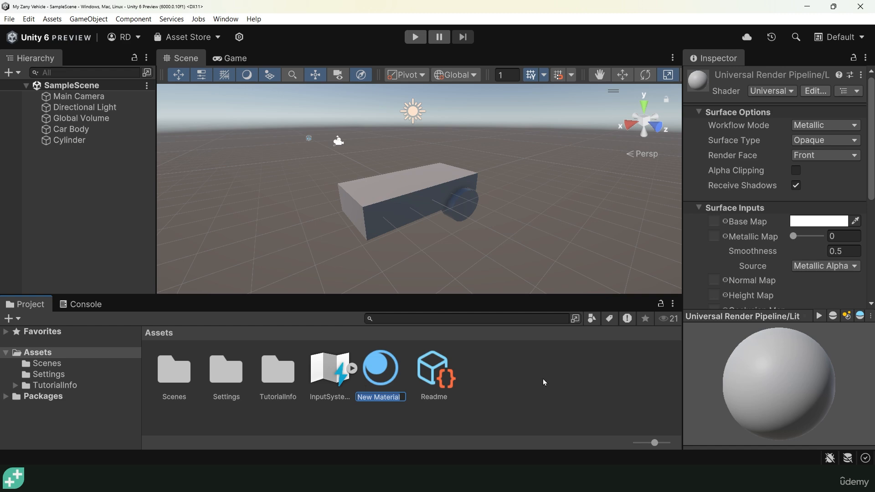
{"action": "type", "text": "Colour1"}
{"action": "key", "text": "Return"}
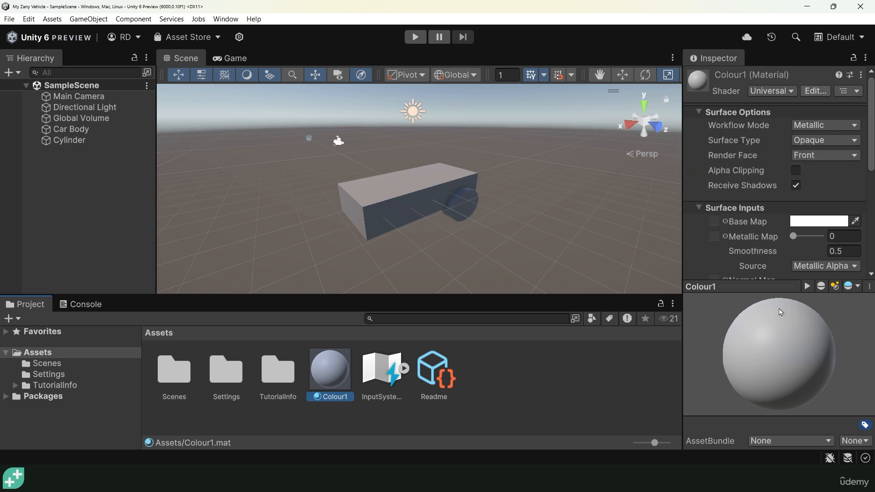
Step: Shrink the material preview and set Colour1's Base Map colour to dark grey, hex 393939
{"action": "mouse_move", "coordinate": [763, 287]}
{"action": "left_mouse_down"}
{"action": "mouse_move", "coordinate": [758, 351]}
{"action": "mouse_move", "coordinate": [763, 274]}
{"action": "left_mouse_up"}
{"action": "left_click_drag", "start_coordinate": [764, 304], "coordinate": [766, 345]}
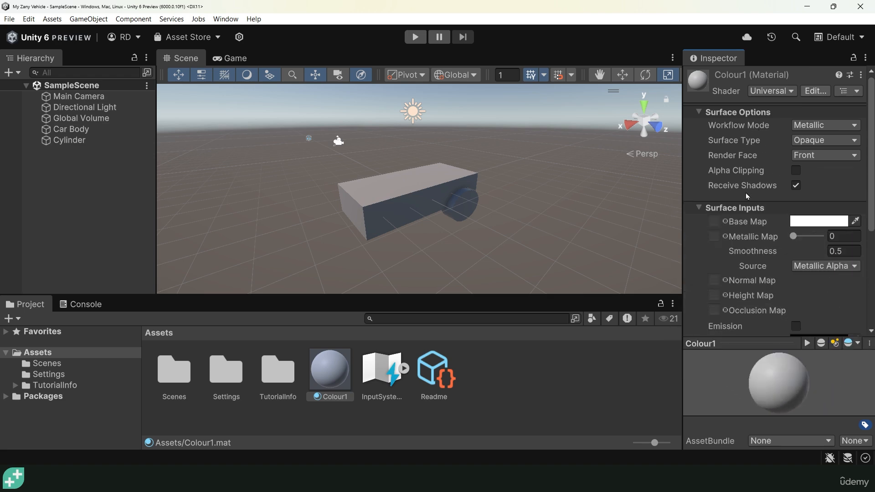
{"action": "scroll", "coordinate": [749, 198], "scroll_direction": "down", "scroll_amount": 2}
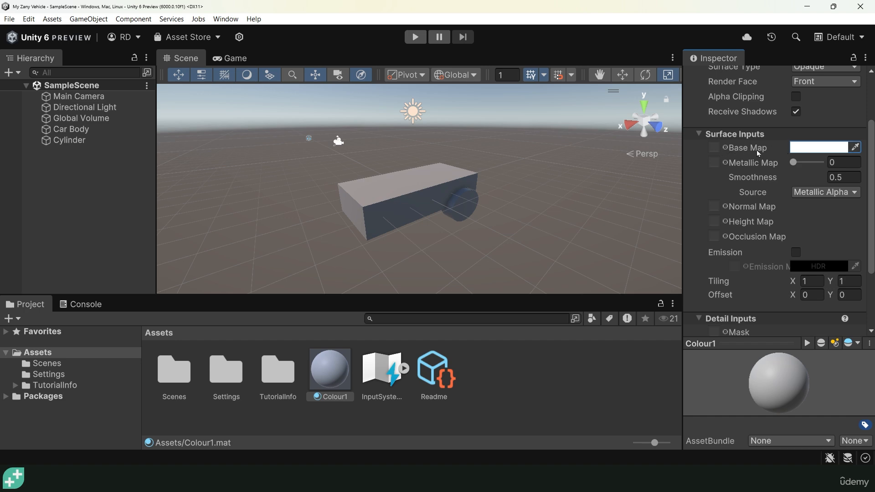
{"action": "mouse_move", "coordinate": [766, 155]}
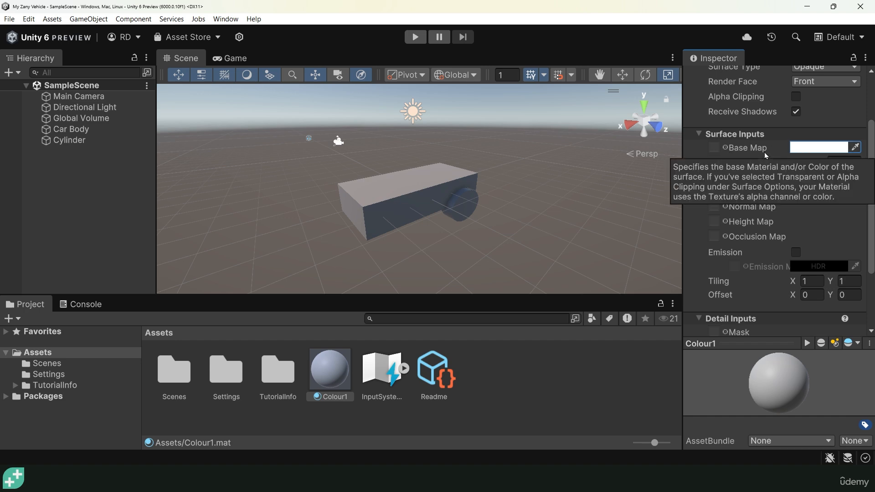
{"action": "left_click", "coordinate": [819, 147]}
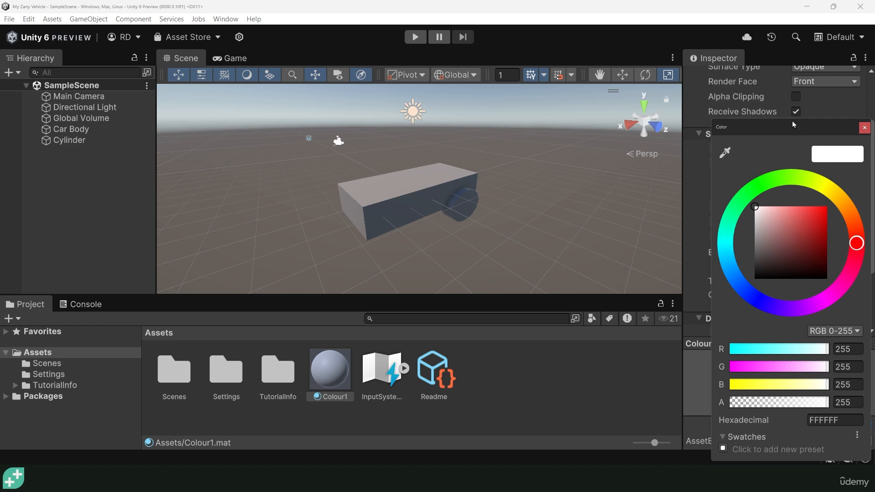
{"action": "left_click_drag", "start_coordinate": [793, 125], "coordinate": [649, 82]}
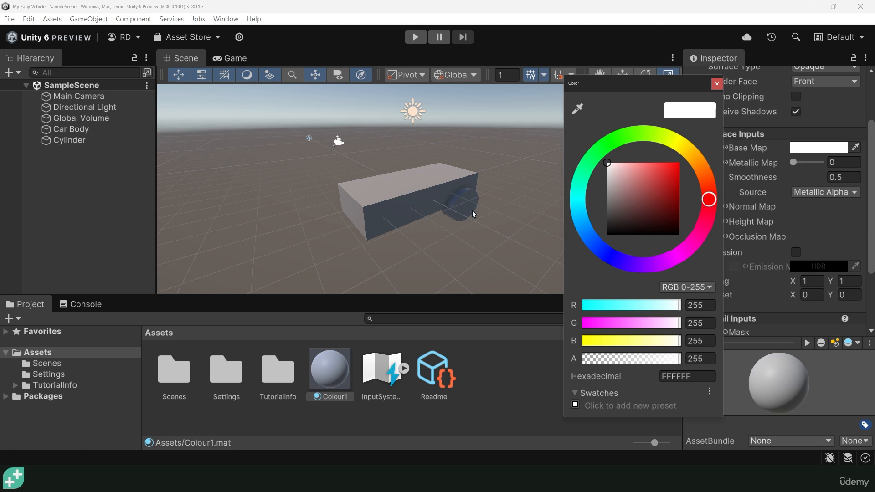
{"action": "left_click_drag", "start_coordinate": [610, 200], "coordinate": [607, 223]}
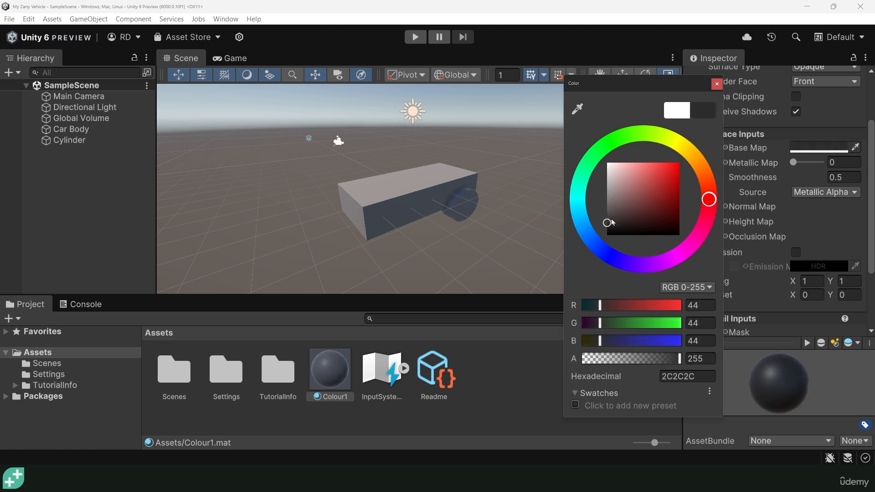
{"action": "mouse_move", "coordinate": [705, 203]}
{"action": "left_mouse_down"}
{"action": "mouse_move", "coordinate": [687, 152]}
{"action": "mouse_move", "coordinate": [586, 166]}
{"action": "mouse_move", "coordinate": [666, 259]}
{"action": "mouse_move", "coordinate": [677, 139]}
{"action": "mouse_move", "coordinate": [715, 190]}
{"action": "left_mouse_up"}
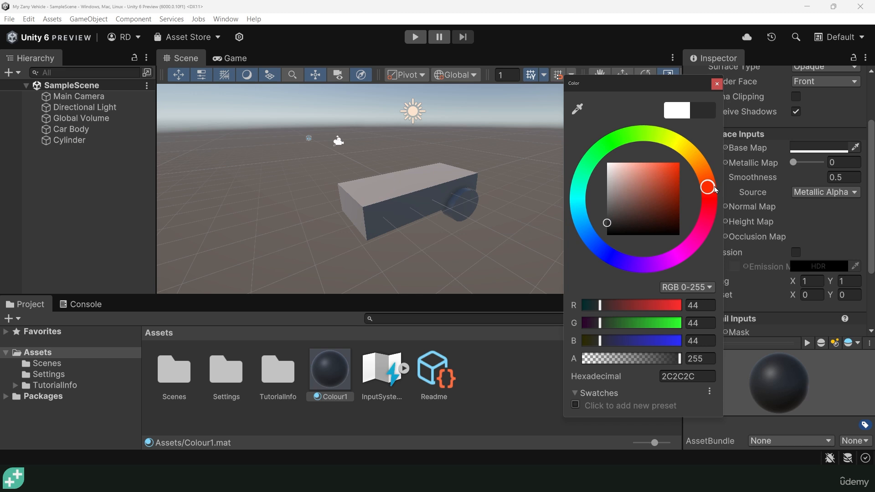
{"action": "mouse_move", "coordinate": [609, 223]}
{"action": "left_mouse_down"}
{"action": "mouse_move", "coordinate": [615, 173]}
{"action": "mouse_move", "coordinate": [652, 214]}
{"action": "mouse_move", "coordinate": [598, 231]}
{"action": "mouse_move", "coordinate": [602, 223]}
{"action": "left_mouse_up"}
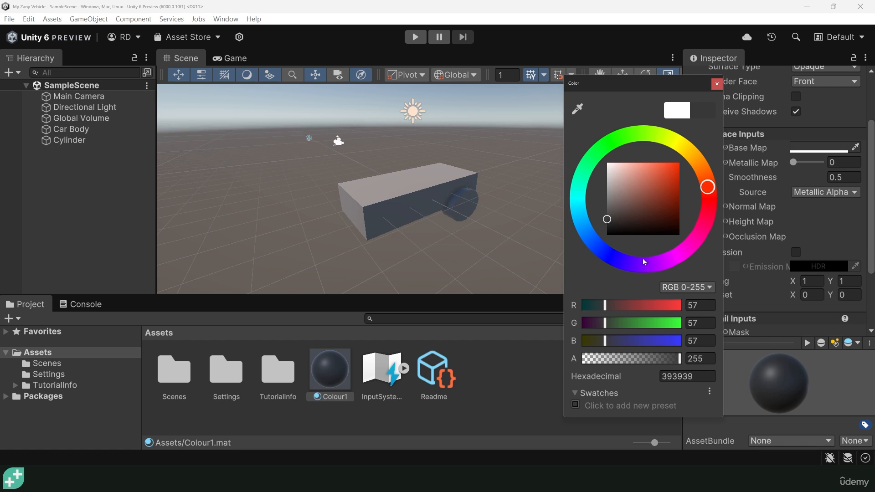
{"action": "left_click", "coordinate": [717, 84]}
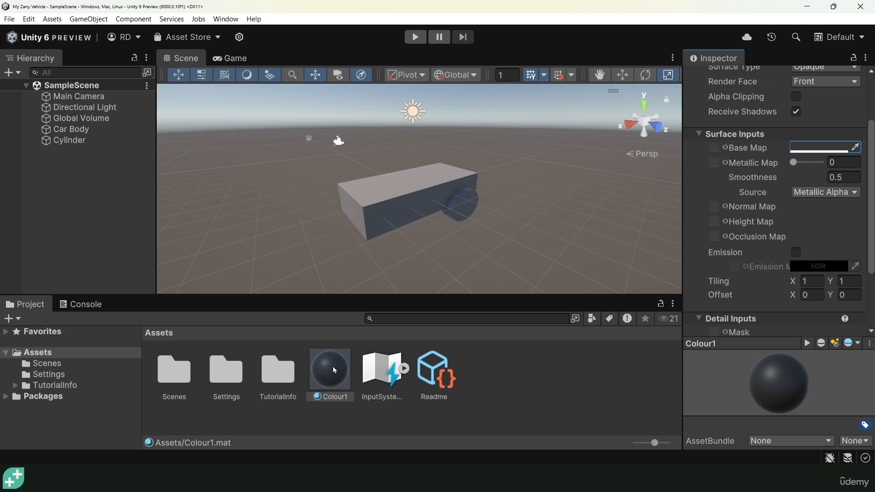
Step: Apply the Colour1 material to the Cylinder and rename that object Wheel
{"action": "left_click_drag", "start_coordinate": [328, 373], "coordinate": [67, 145]}
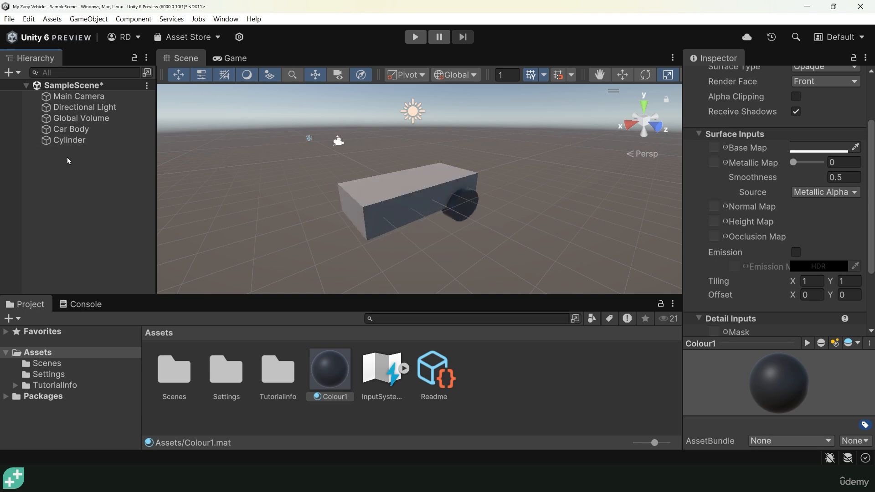
{"action": "left_click", "coordinate": [74, 142]}
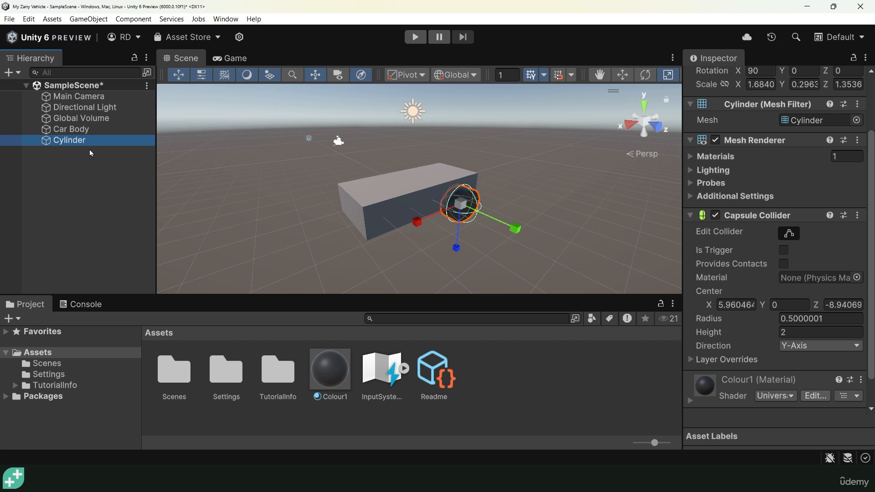
{"action": "left_click", "coordinate": [67, 144]}
{"action": "type", "text": "Wheel"}
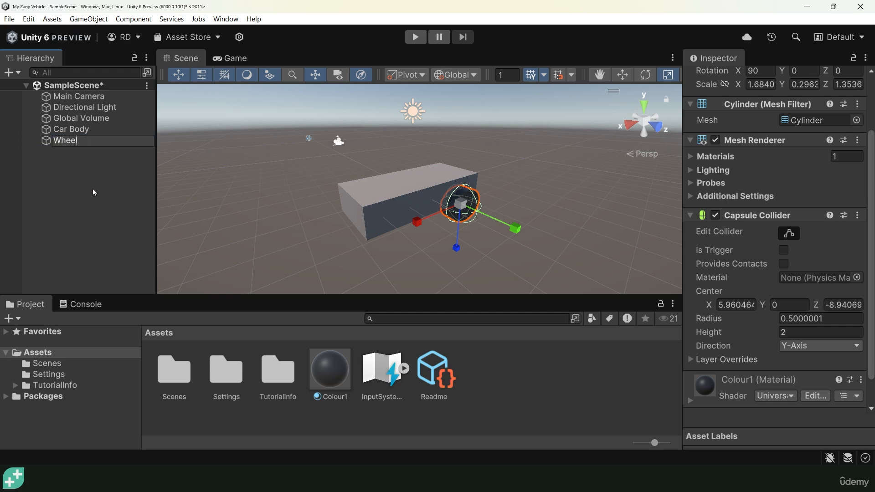
{"action": "key", "text": "Return"}
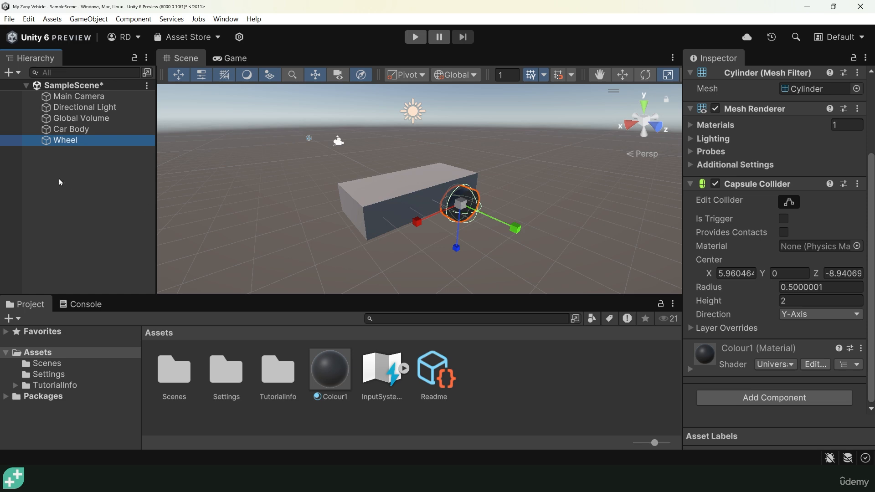
Step: Duplicate the Wheel, move the copy along X to the other end of the Car Body's same side, and deselect it
{"action": "key", "text": "ctrl+d"}
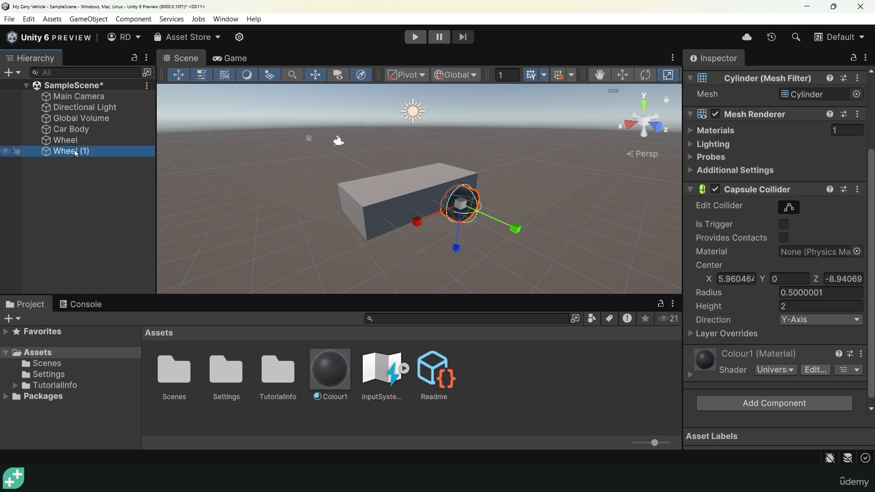
{"action": "key", "text": "w"}
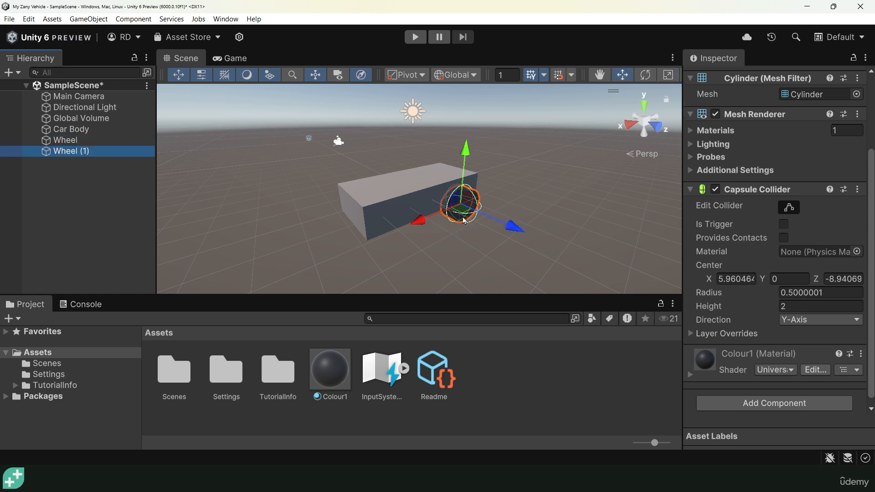
{"action": "left_click_drag", "start_coordinate": [420, 224], "coordinate": [345, 255]}
{"action": "left_click_drag", "start_coordinate": [490, 234], "coordinate": [392, 219], "text": "alt"}
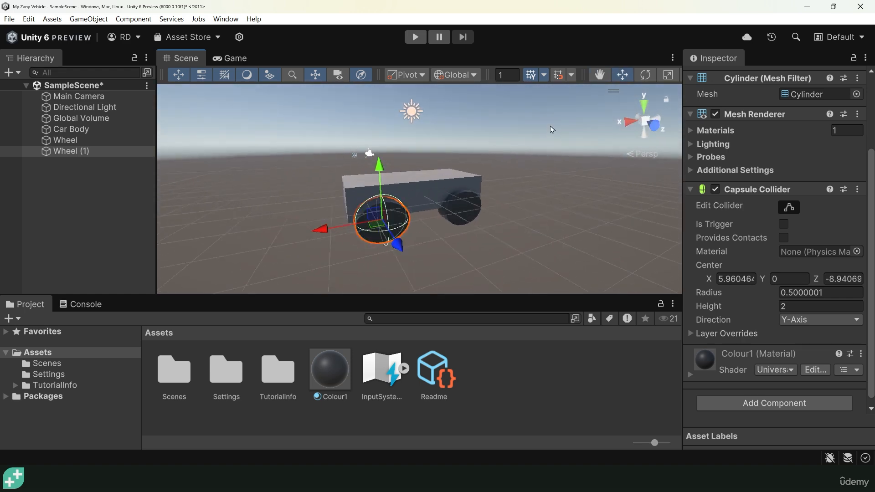
{"action": "left_click", "coordinate": [445, 246]}
{"action": "left_click_drag", "start_coordinate": [446, 246], "coordinate": [466, 237], "text": "alt"}
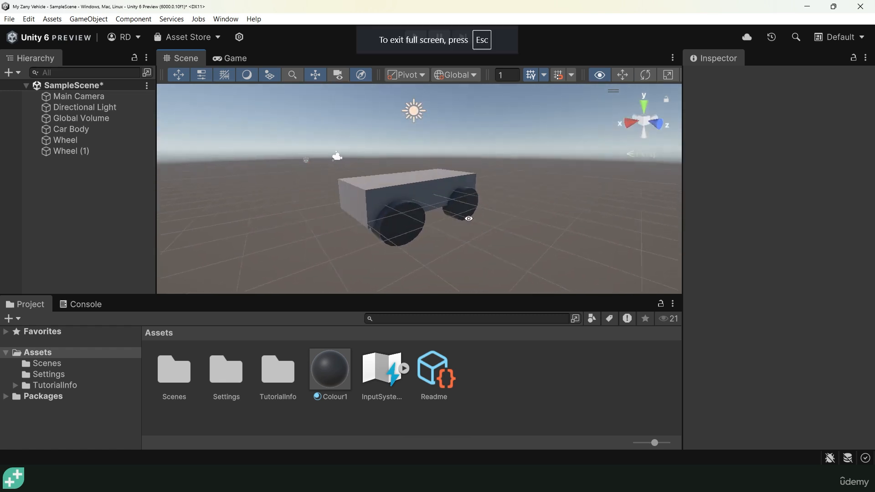